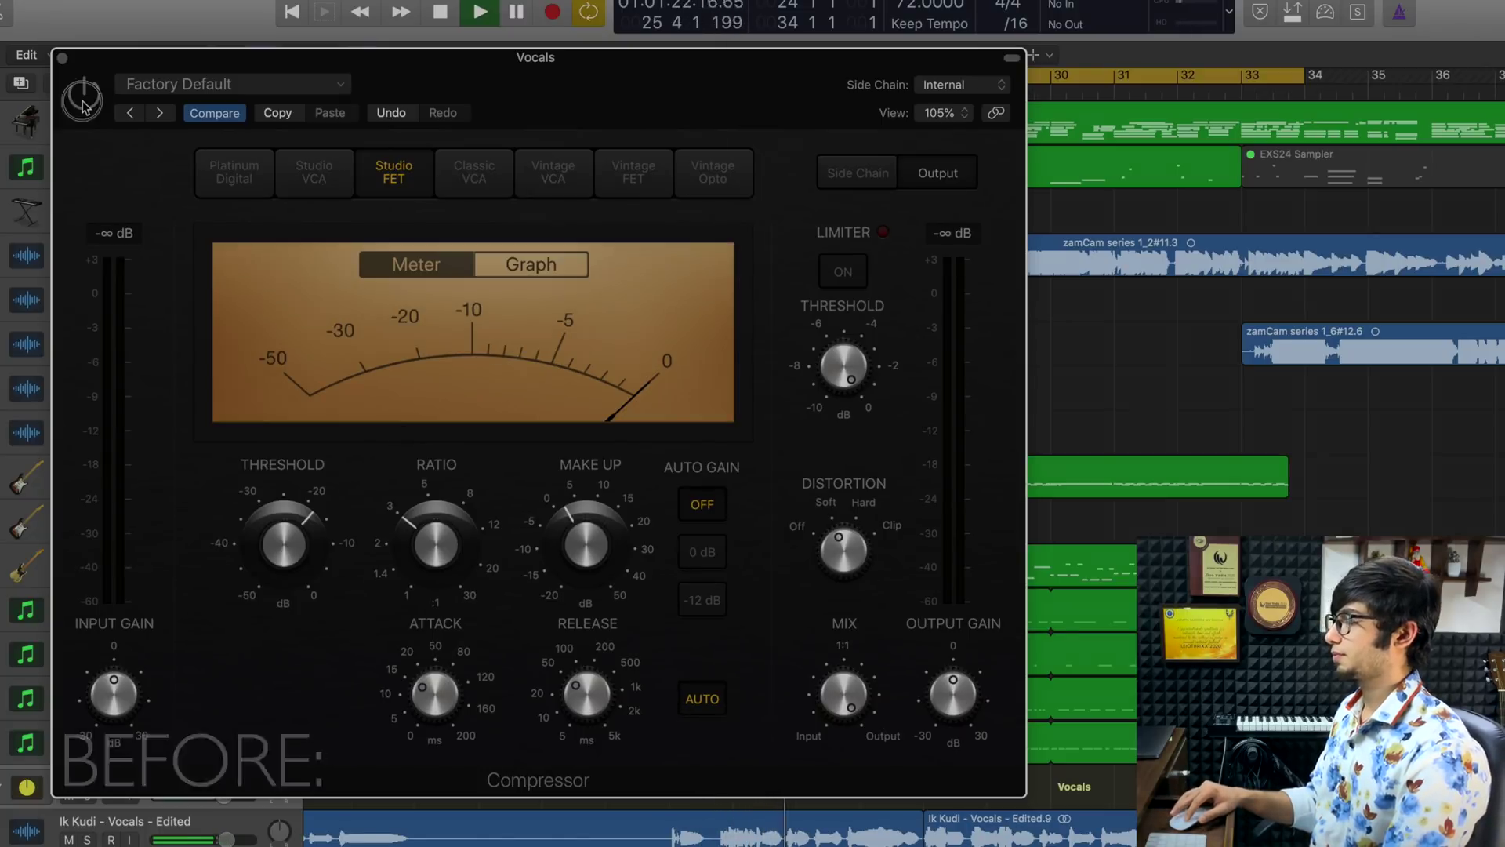
- Compare the vocals with the compressor bypassed and active during playback, then stop playback and close the compressor
left_click(84, 94)
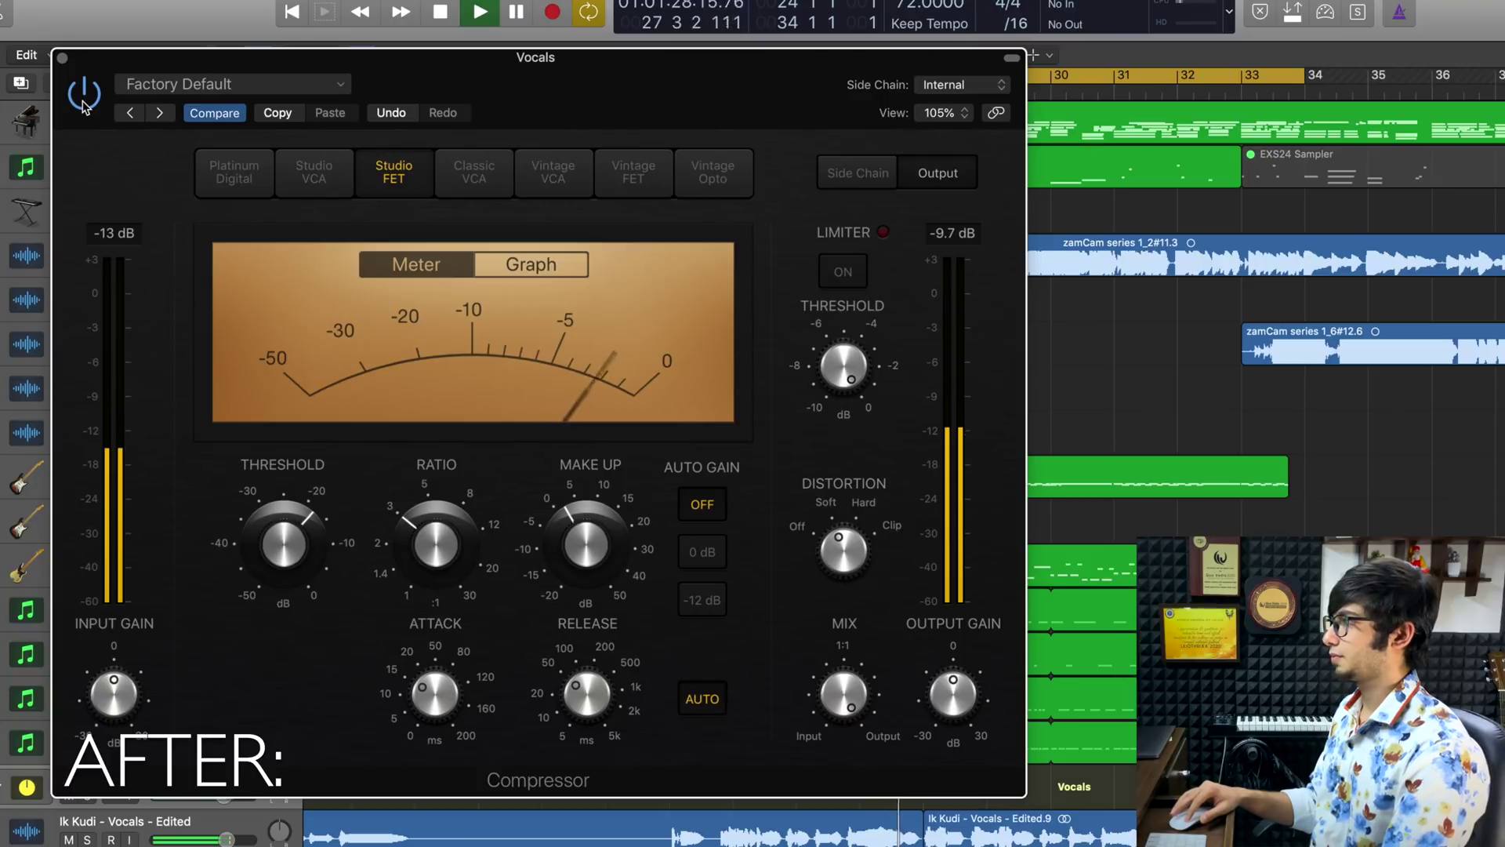
left_click(84, 98)
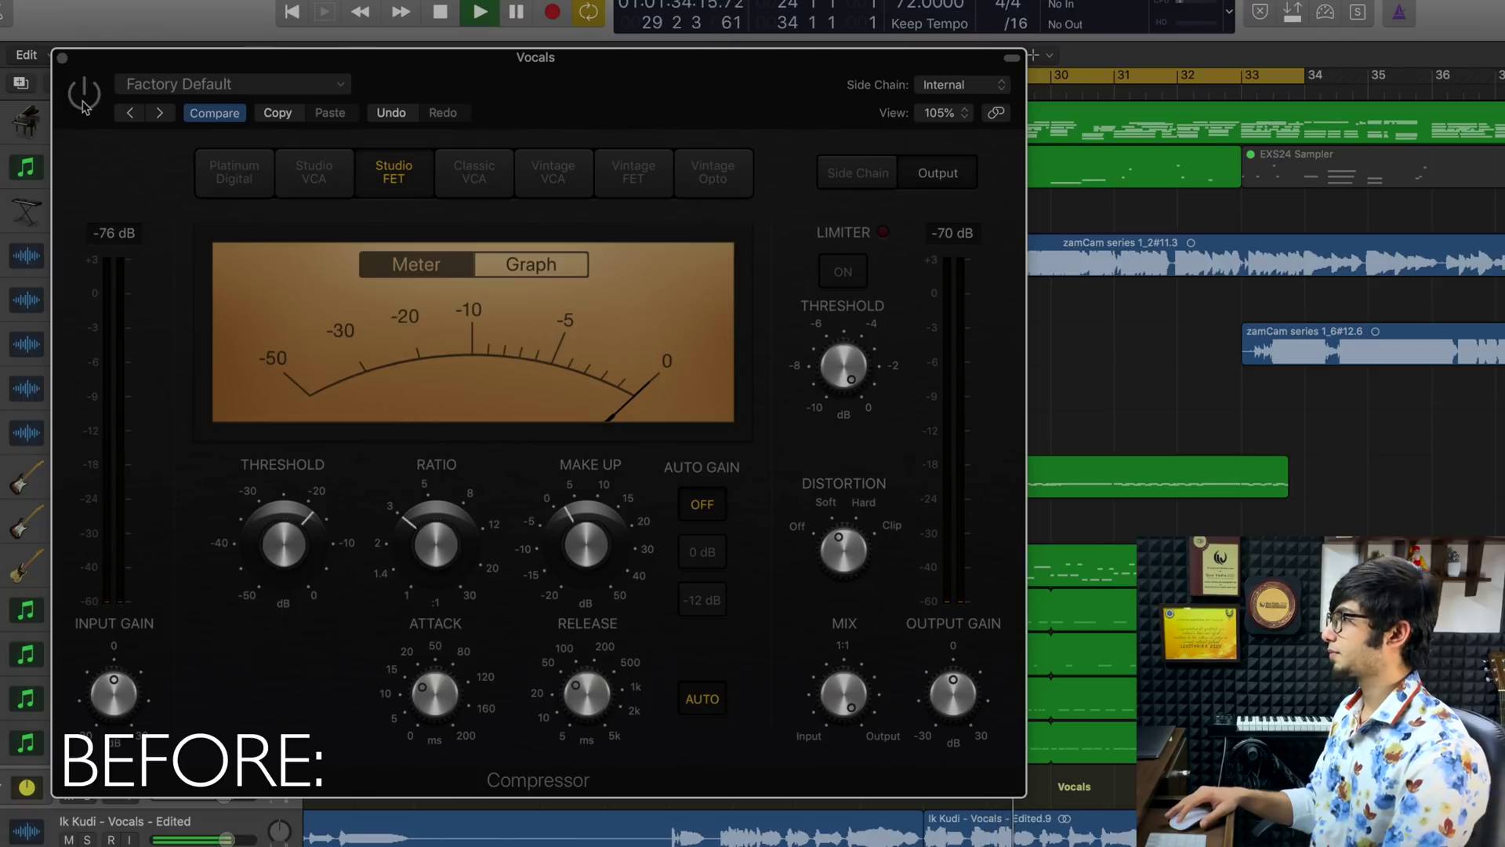
left_click(84, 98)
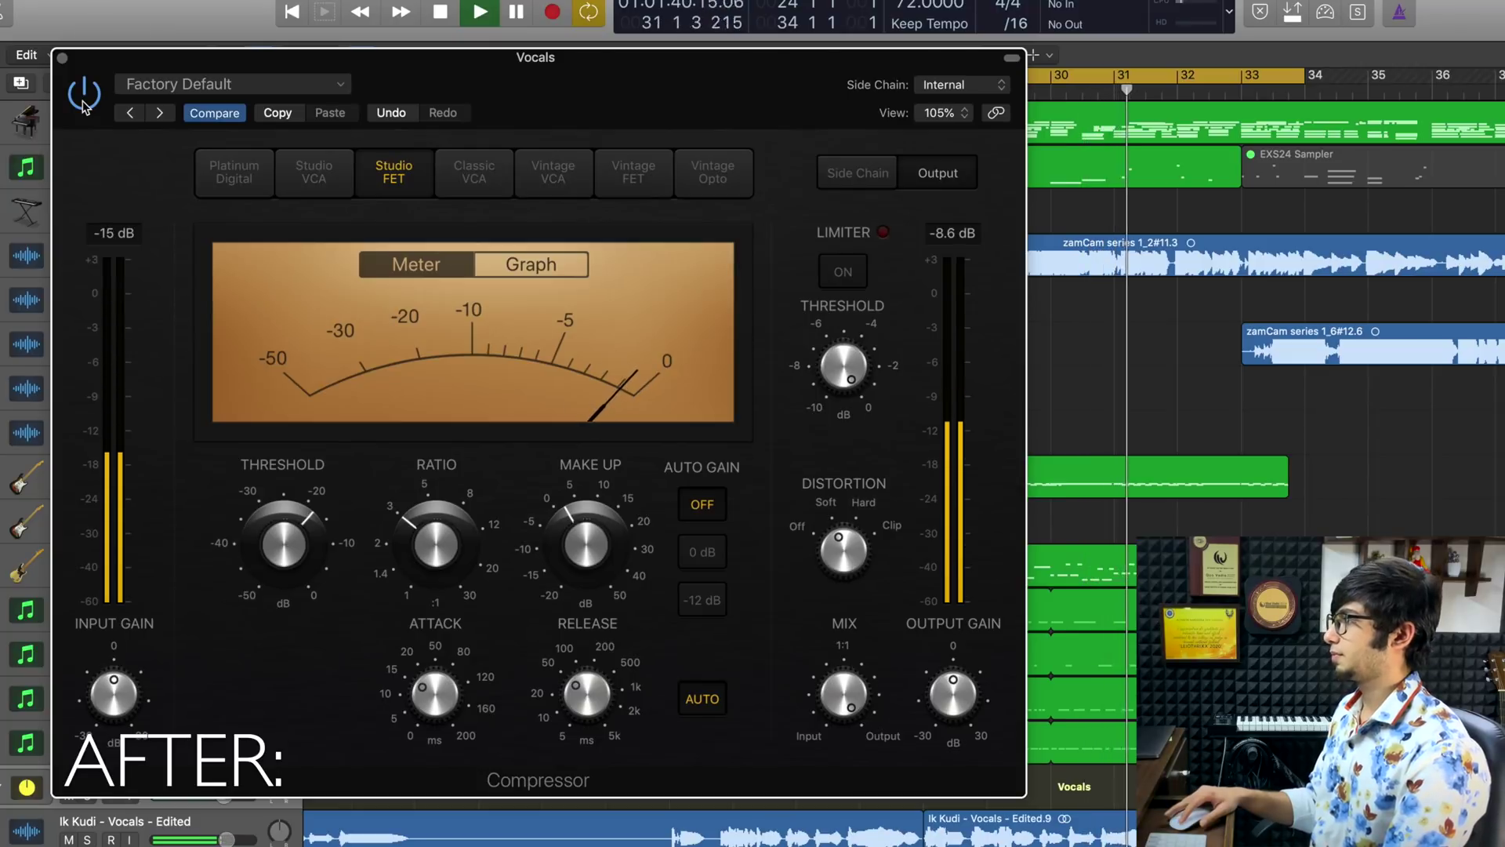
left_click(84, 98)
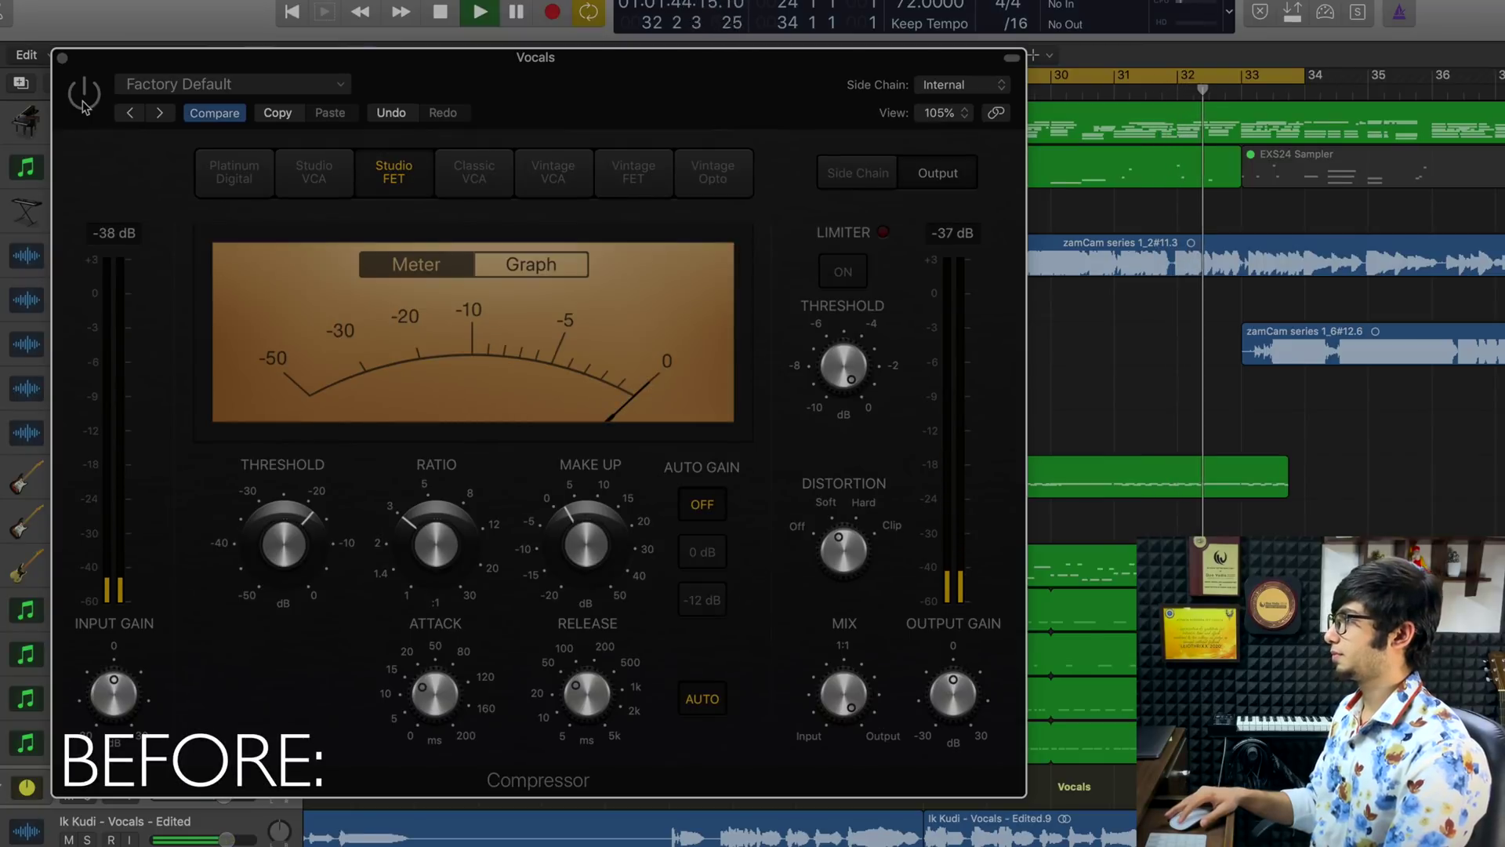
left_click(84, 101)
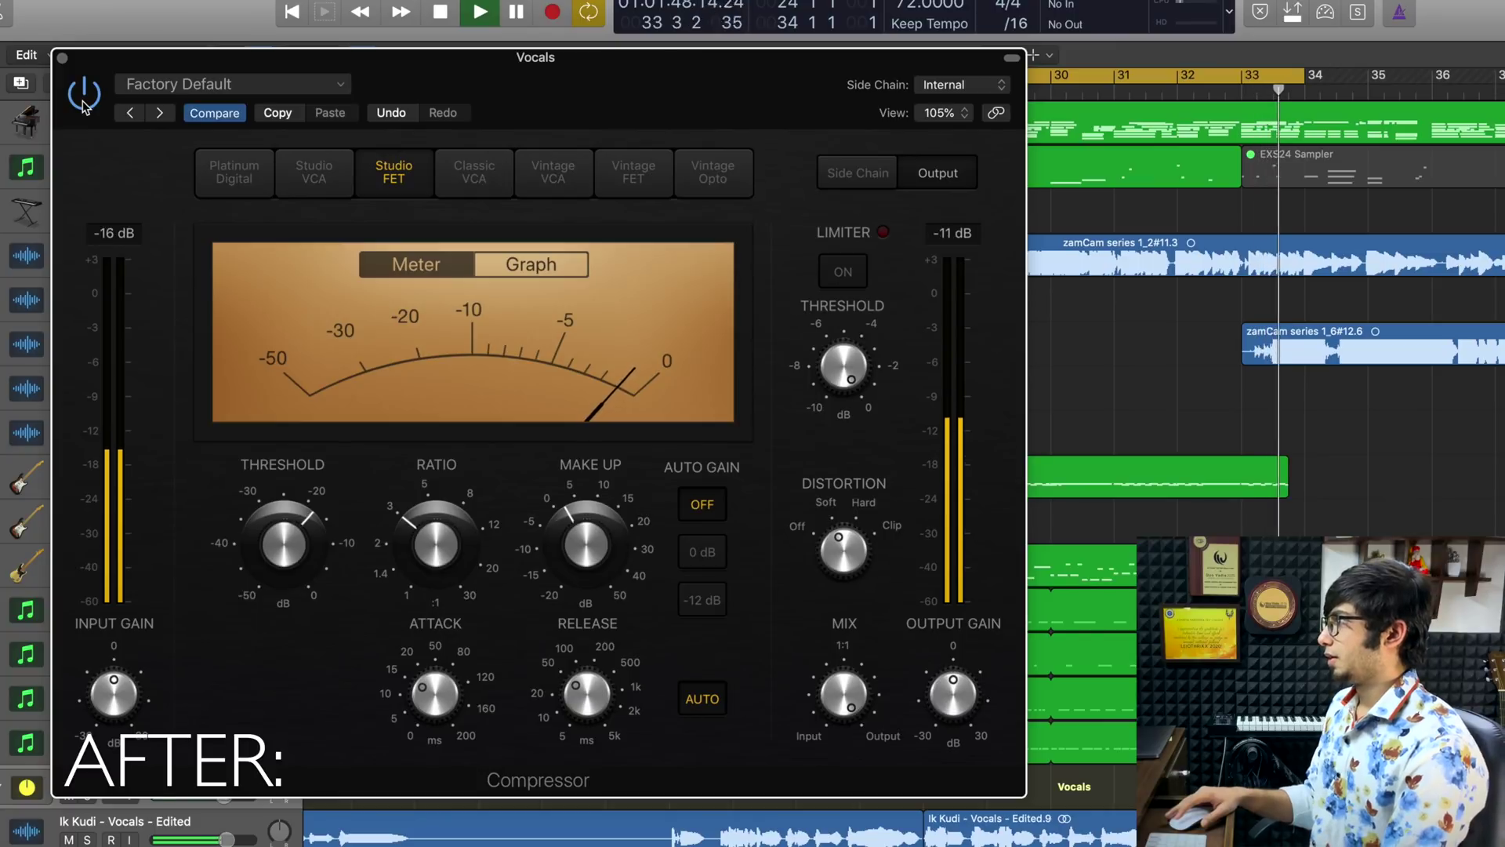
key("space")
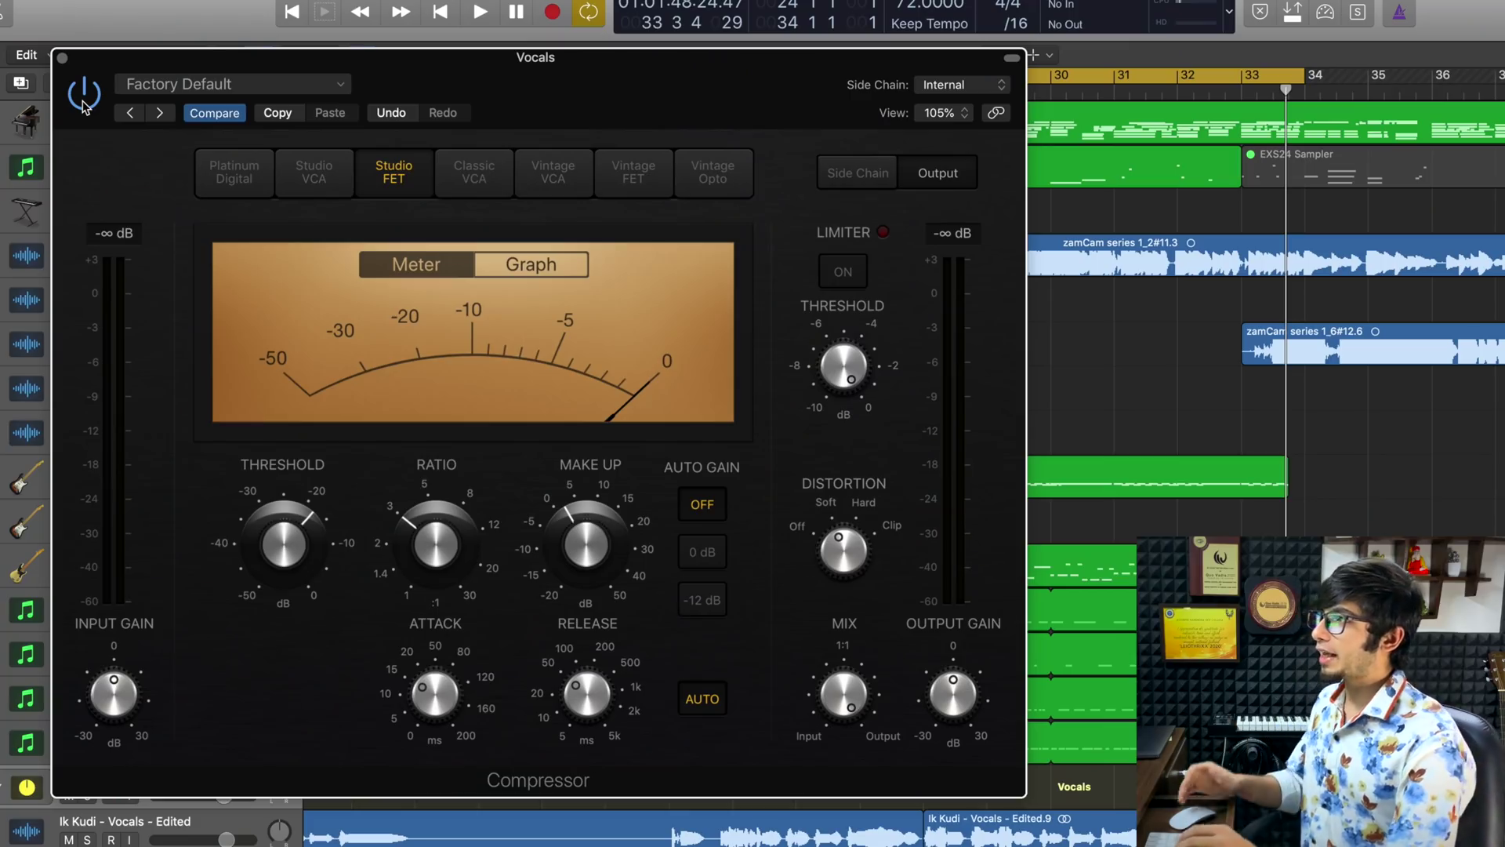
left_click(63, 59)
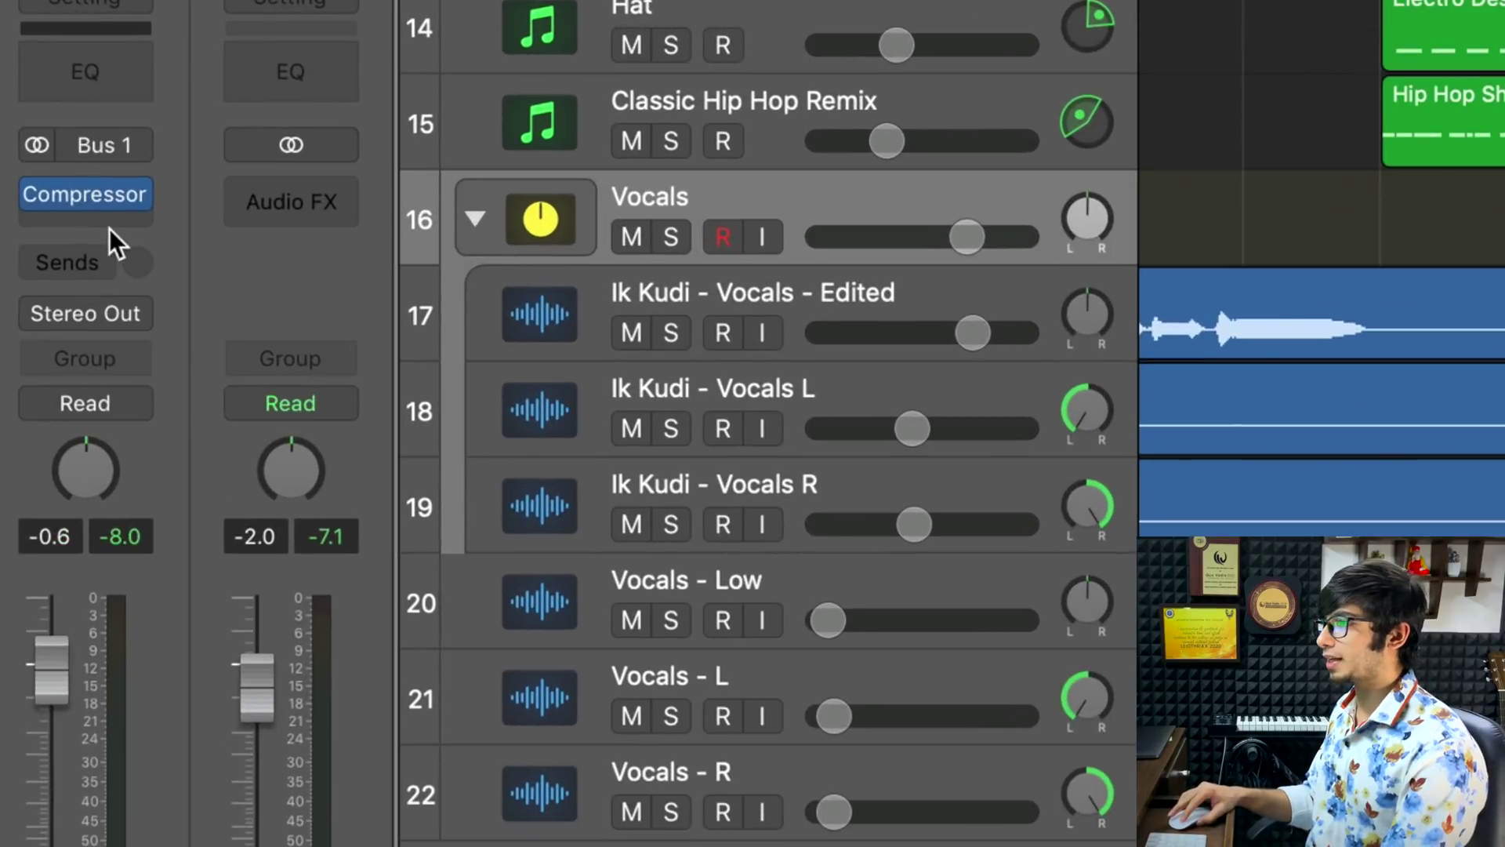
- Insert a stereo Channel EQ below the Compressor on the Vocals track
left_click(110, 225)
mouse_move(172, 329)
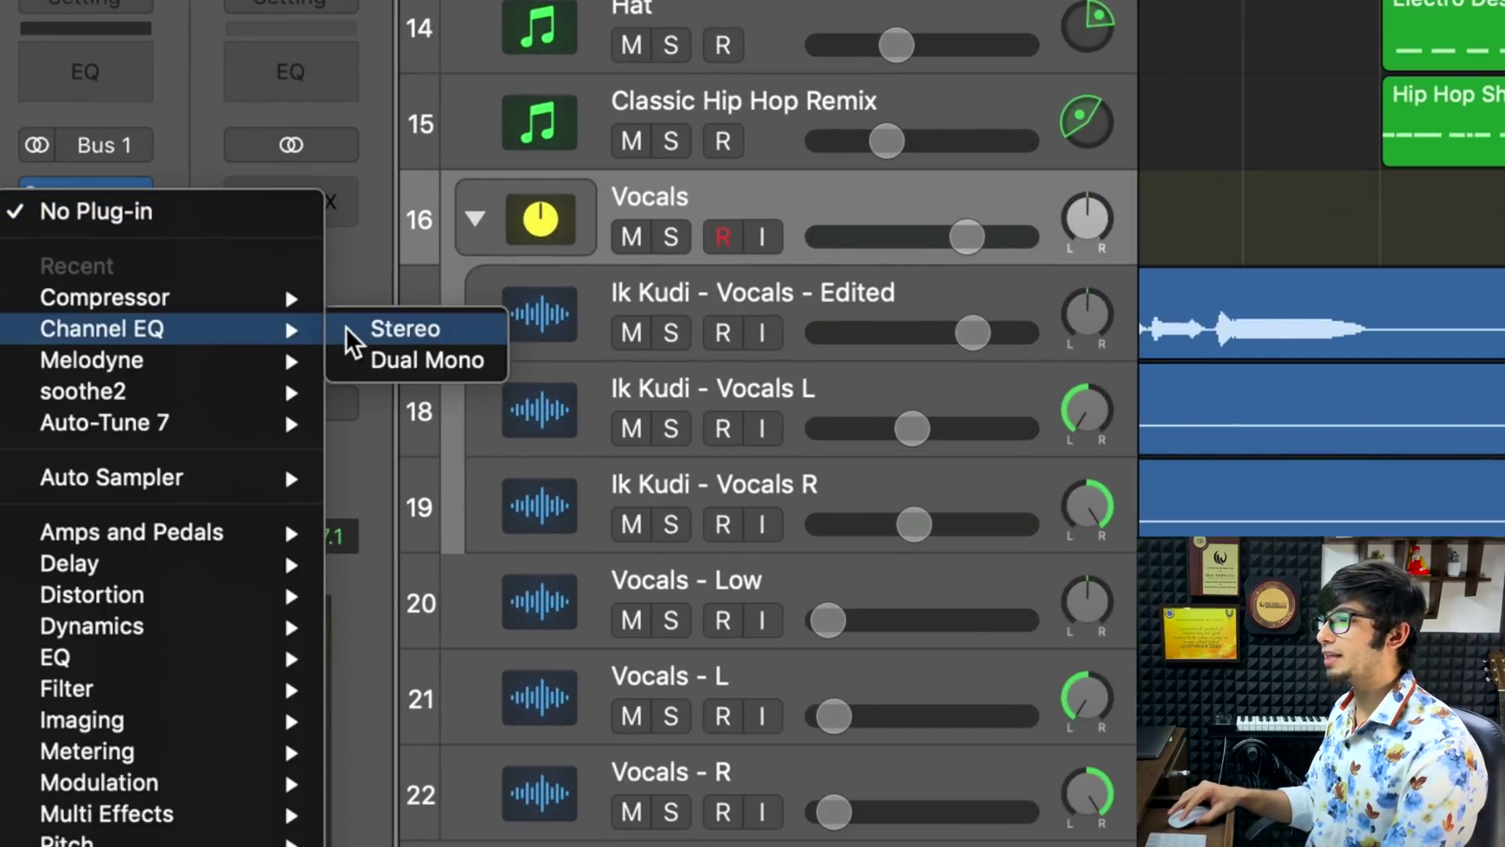
left_click(362, 328)
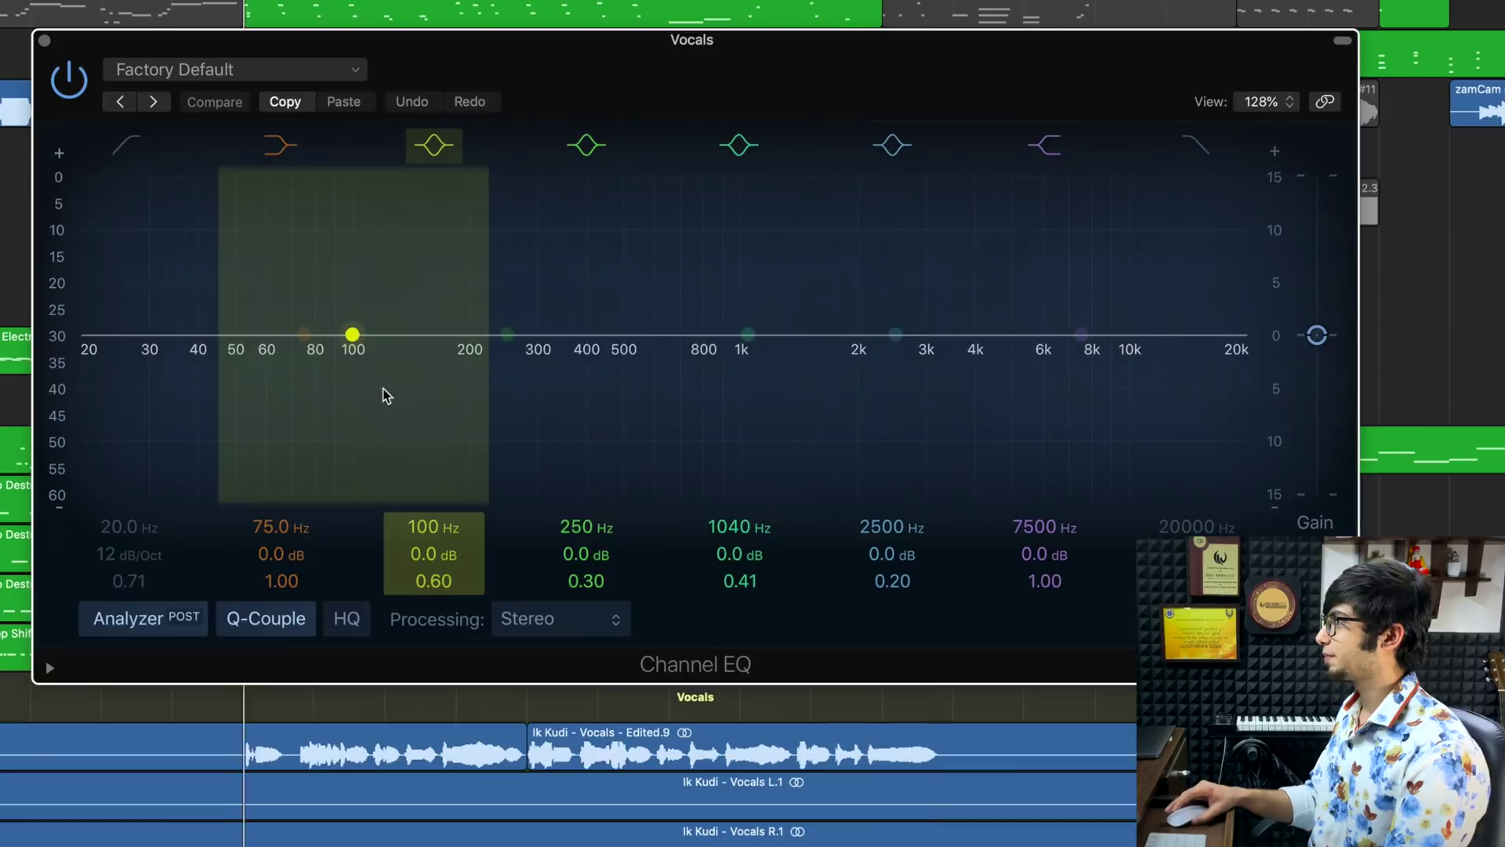
- During playback, enable the low-cut filter at 145 Hz with an 18 dB/Oct slope and narrow the 250 Hz band to Q 100
key("space")
left_click_drag(672, 97, 661, 89)
left_click(126, 141)
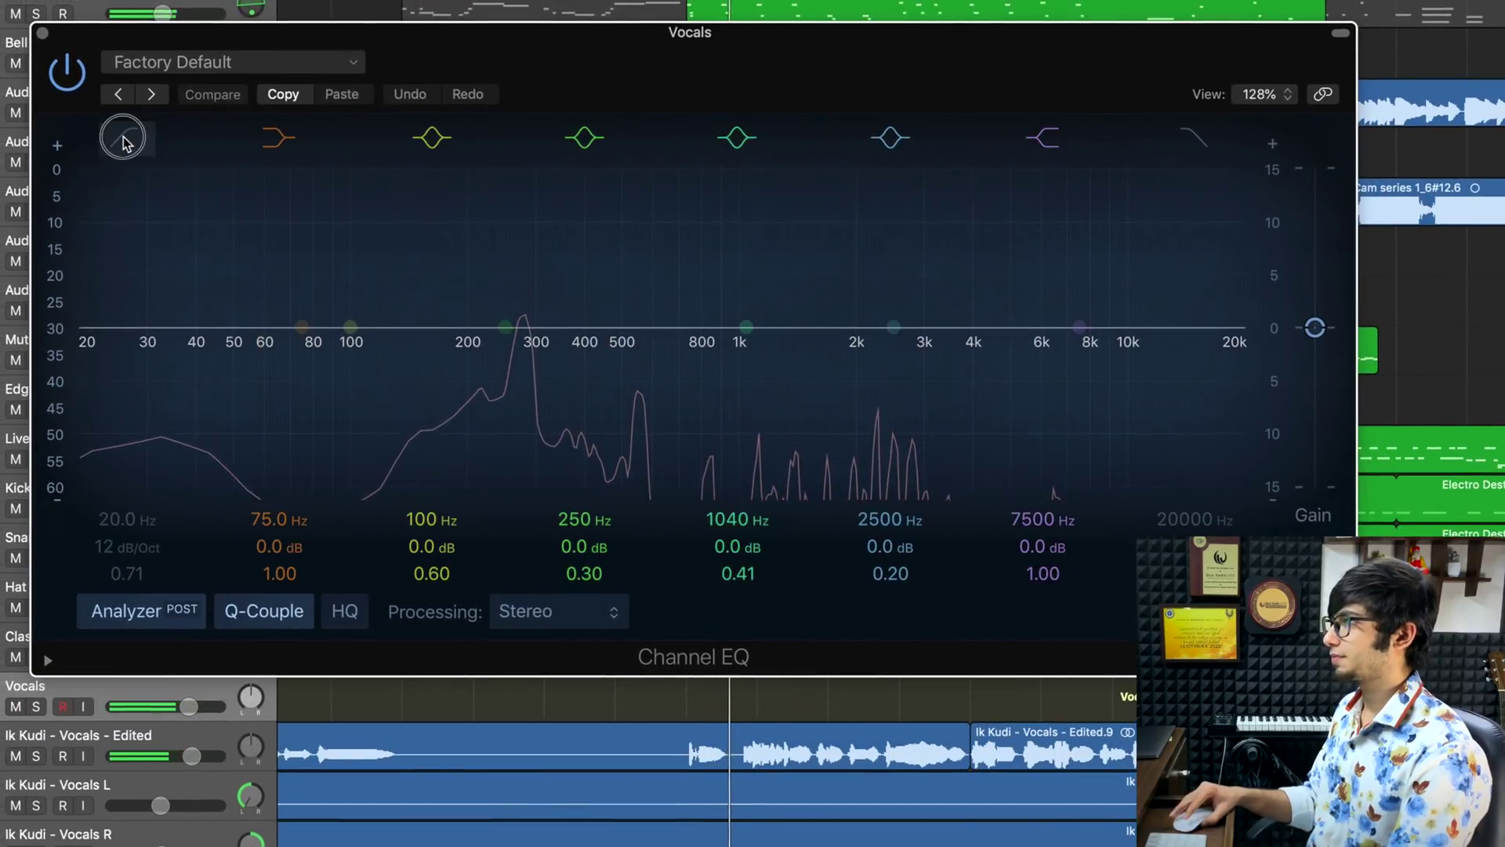
left_click_drag(206, 349, 598, 339)
left_click_drag(132, 545, 132, 535)
left_click_drag(486, 393, 426, 360)
left_click(505, 327)
left_click_drag(506, 328, 510, 121)
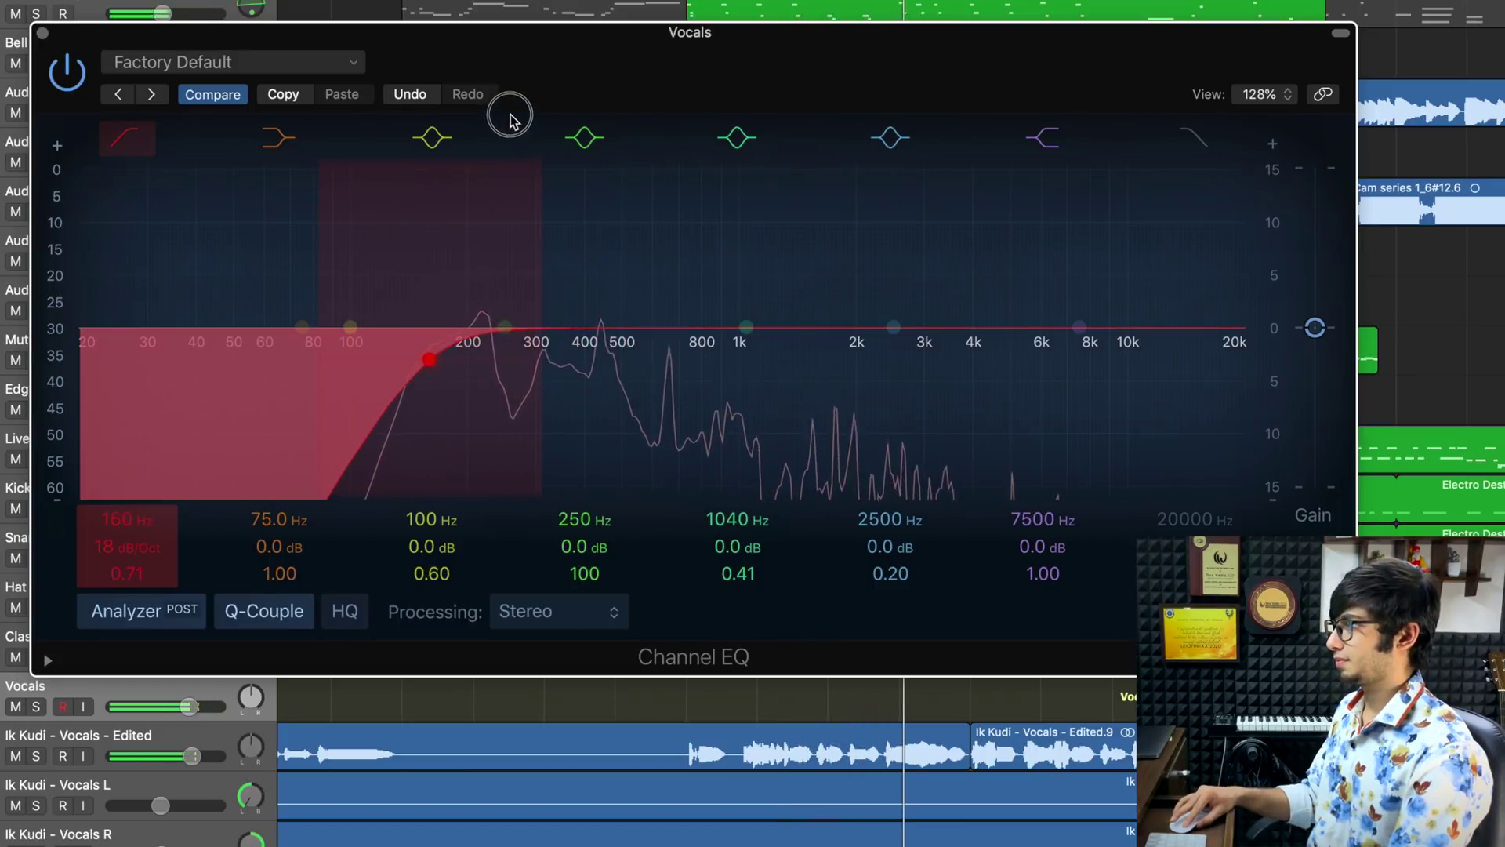
left_click_drag(443, 378, 420, 369)
- Cut the vocal resonances by 2.5 dB at 244 Hz with Q 20 and by 2.1 dB at 212 Hz with Q 9.60
left_click_drag(505, 327, 507, 69)
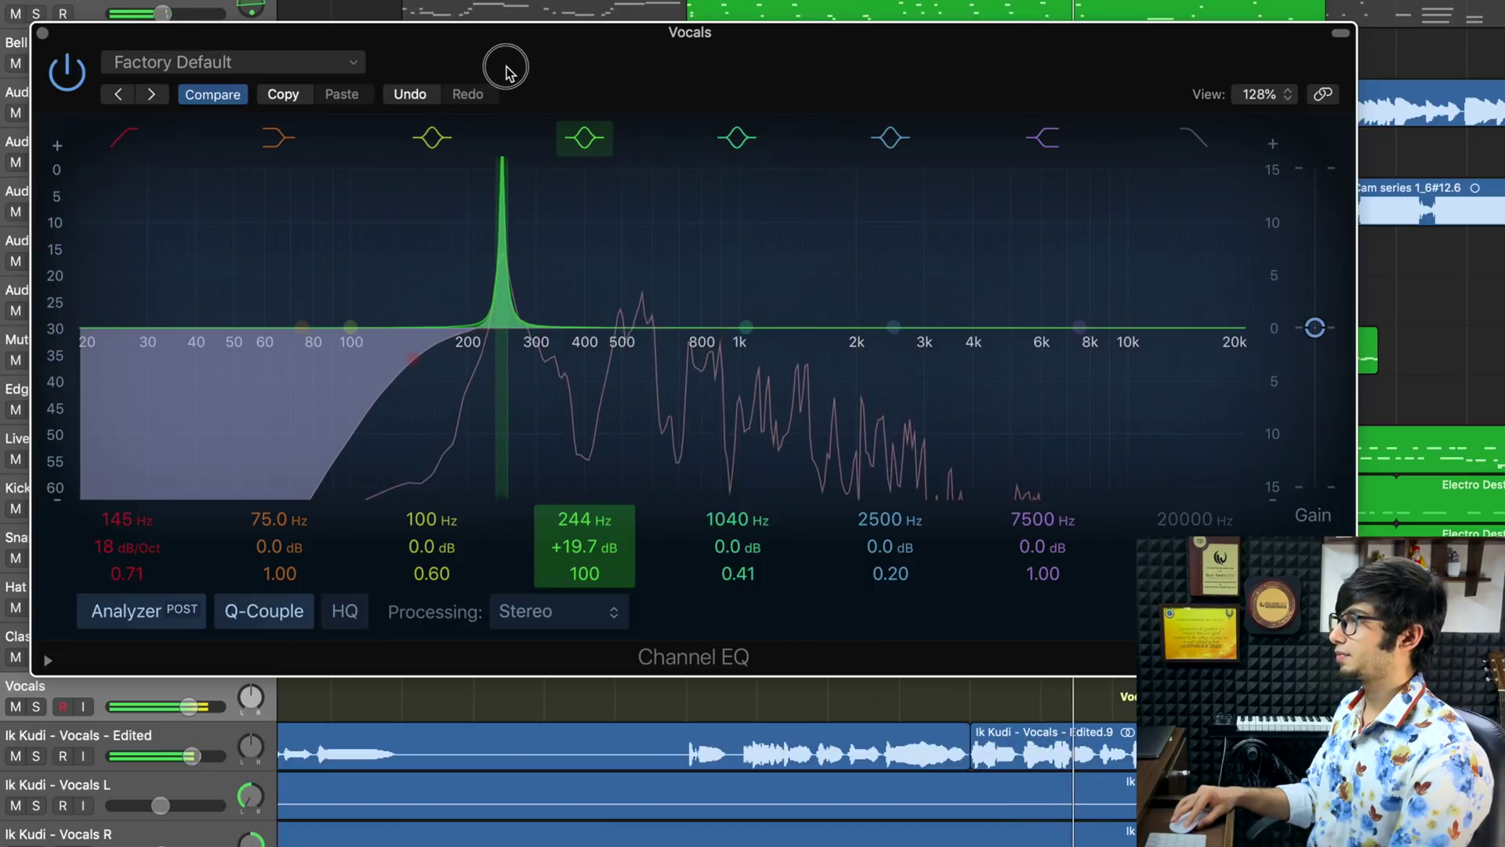
left_click_drag(590, 532, 586, 588)
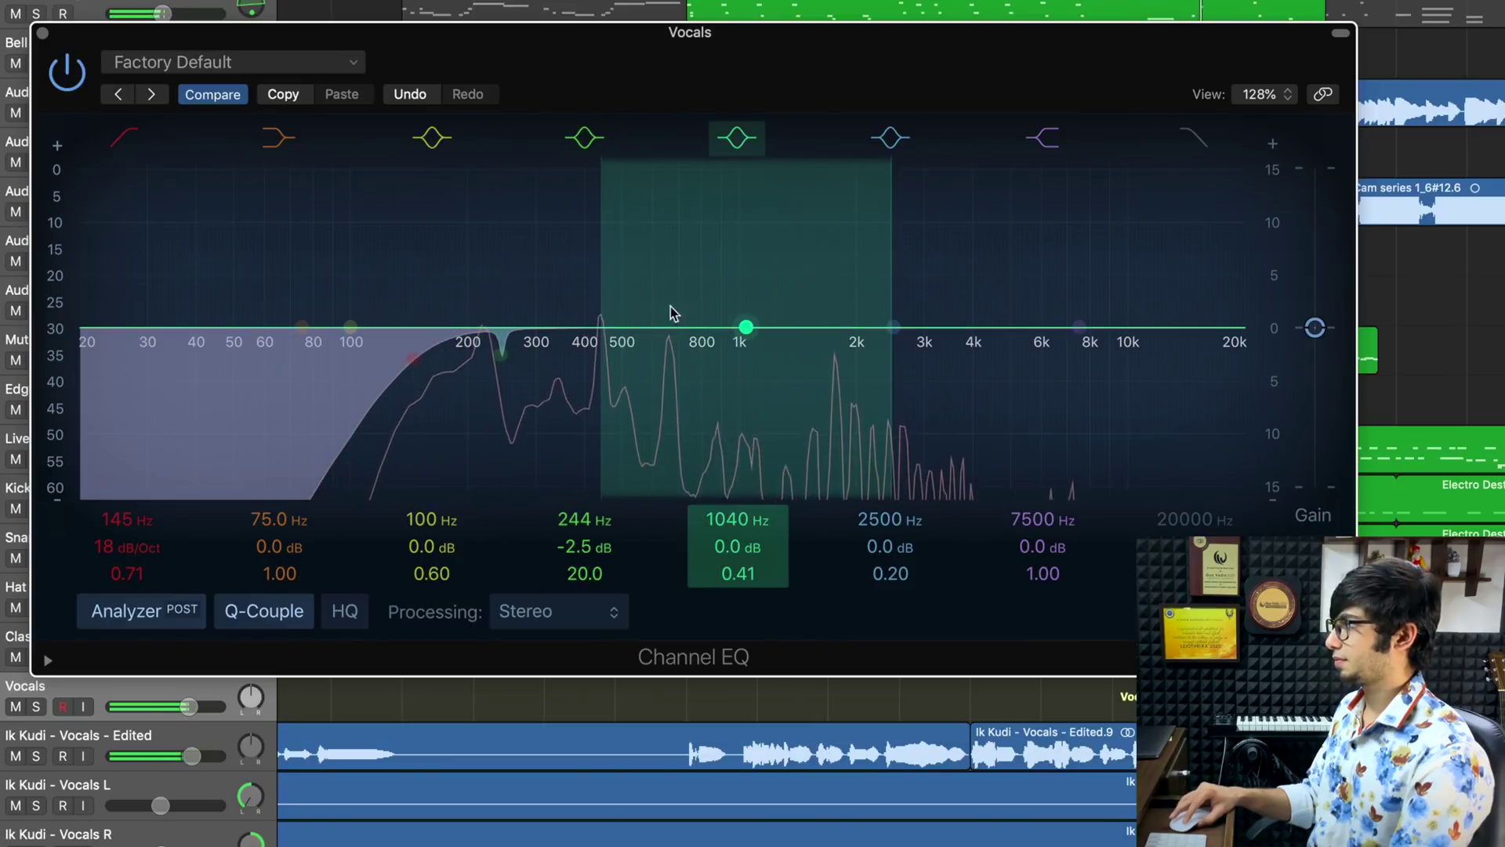
left_click_drag(604, 301, 474, 55)
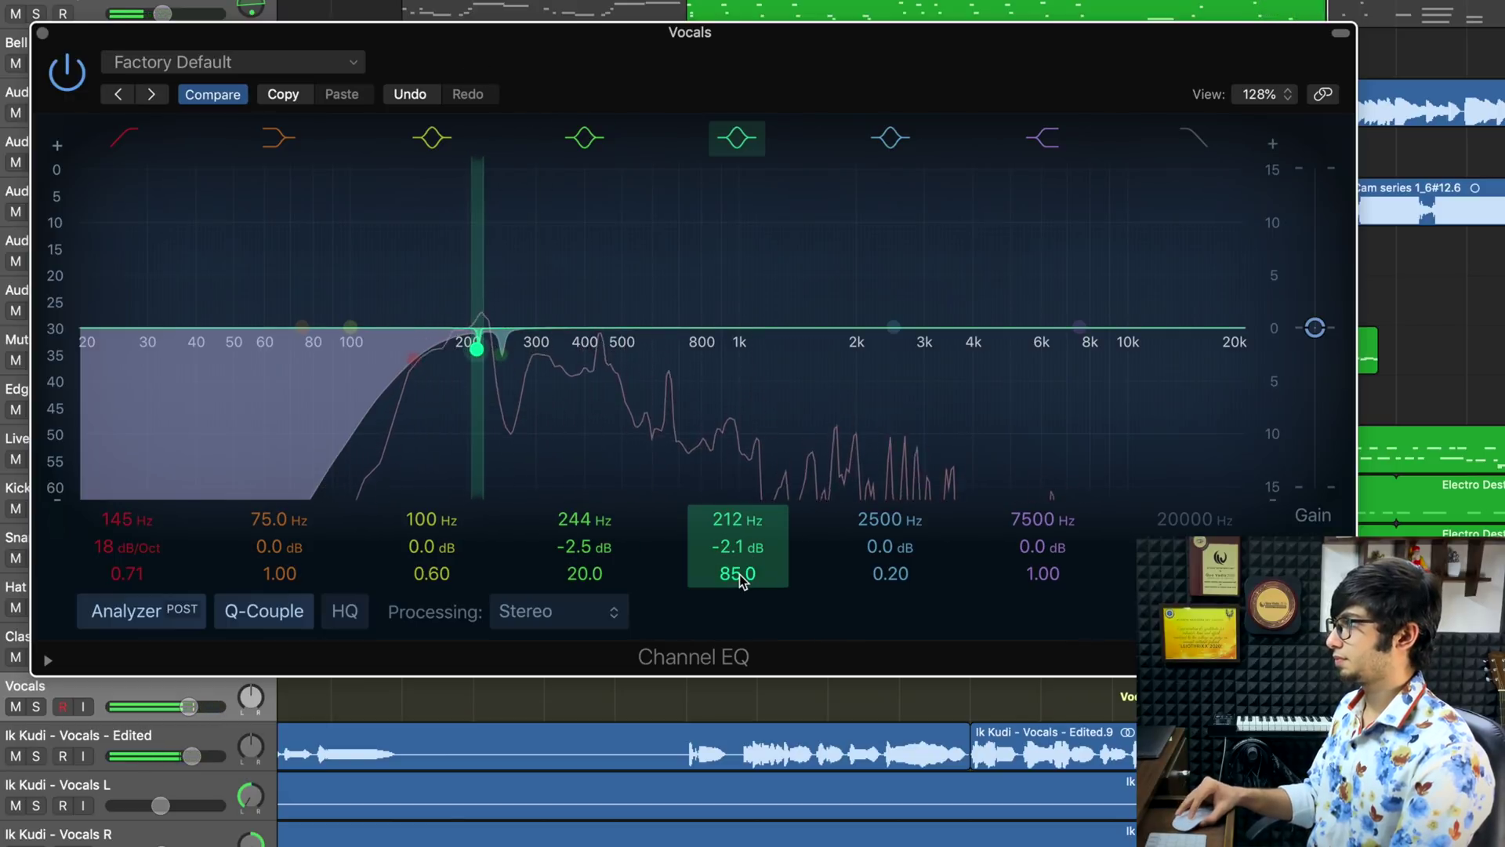
scroll(740, 576, "down", 5)
- Move the 2500 Hz band to 1040 Hz at +1.6 dB with Q 1.10, and raise the high shelf 0.9 dB at about 5500 Hz
left_click_drag(892, 327, 747, 299)
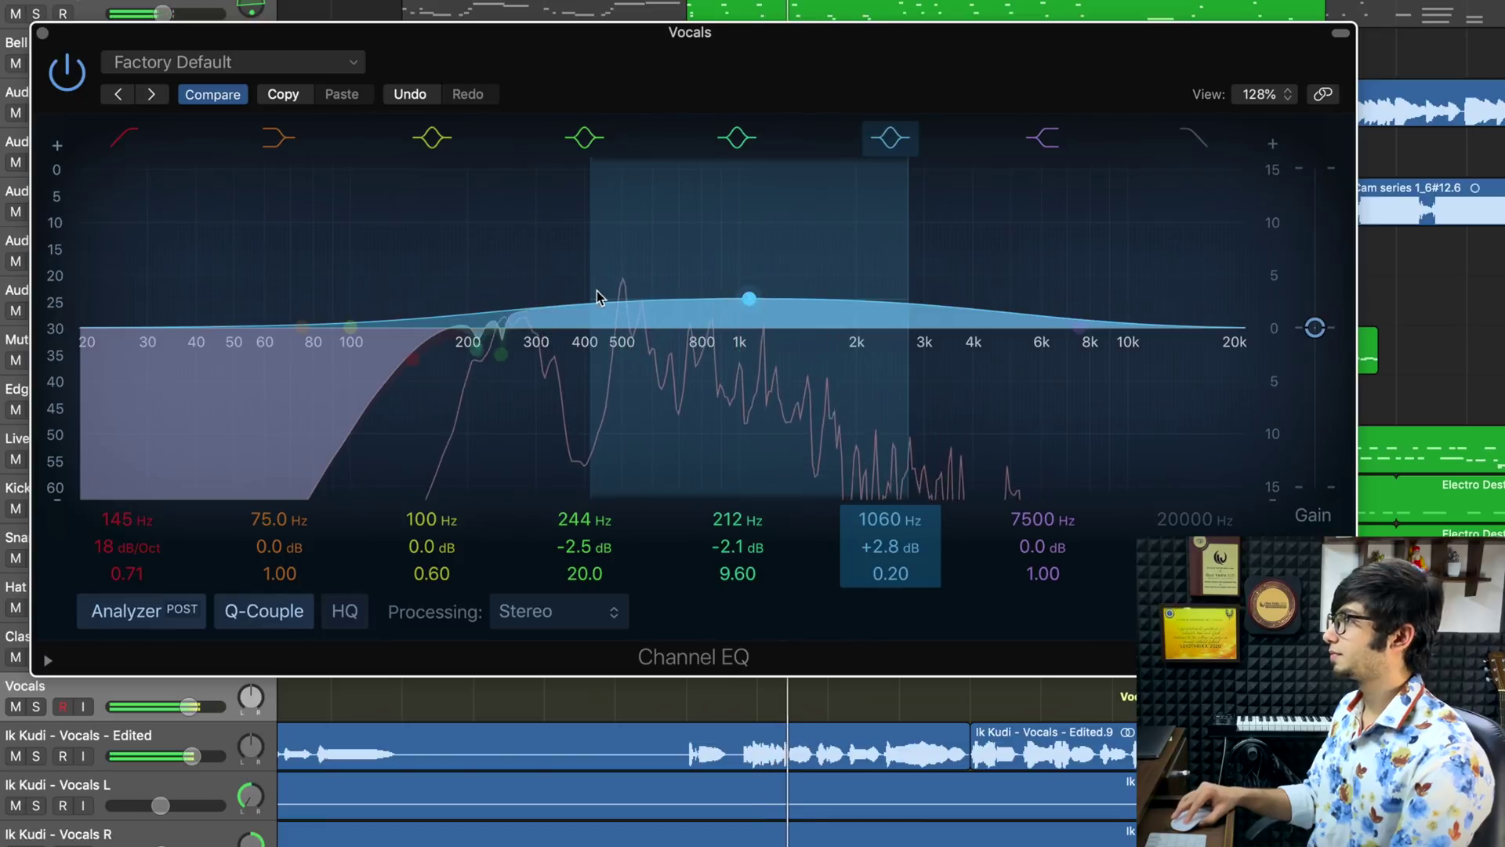
left_click_drag(593, 290, 633, 290)
left_click_drag(758, 307, 755, 320)
left_click_drag(1045, 357, 992, 347)
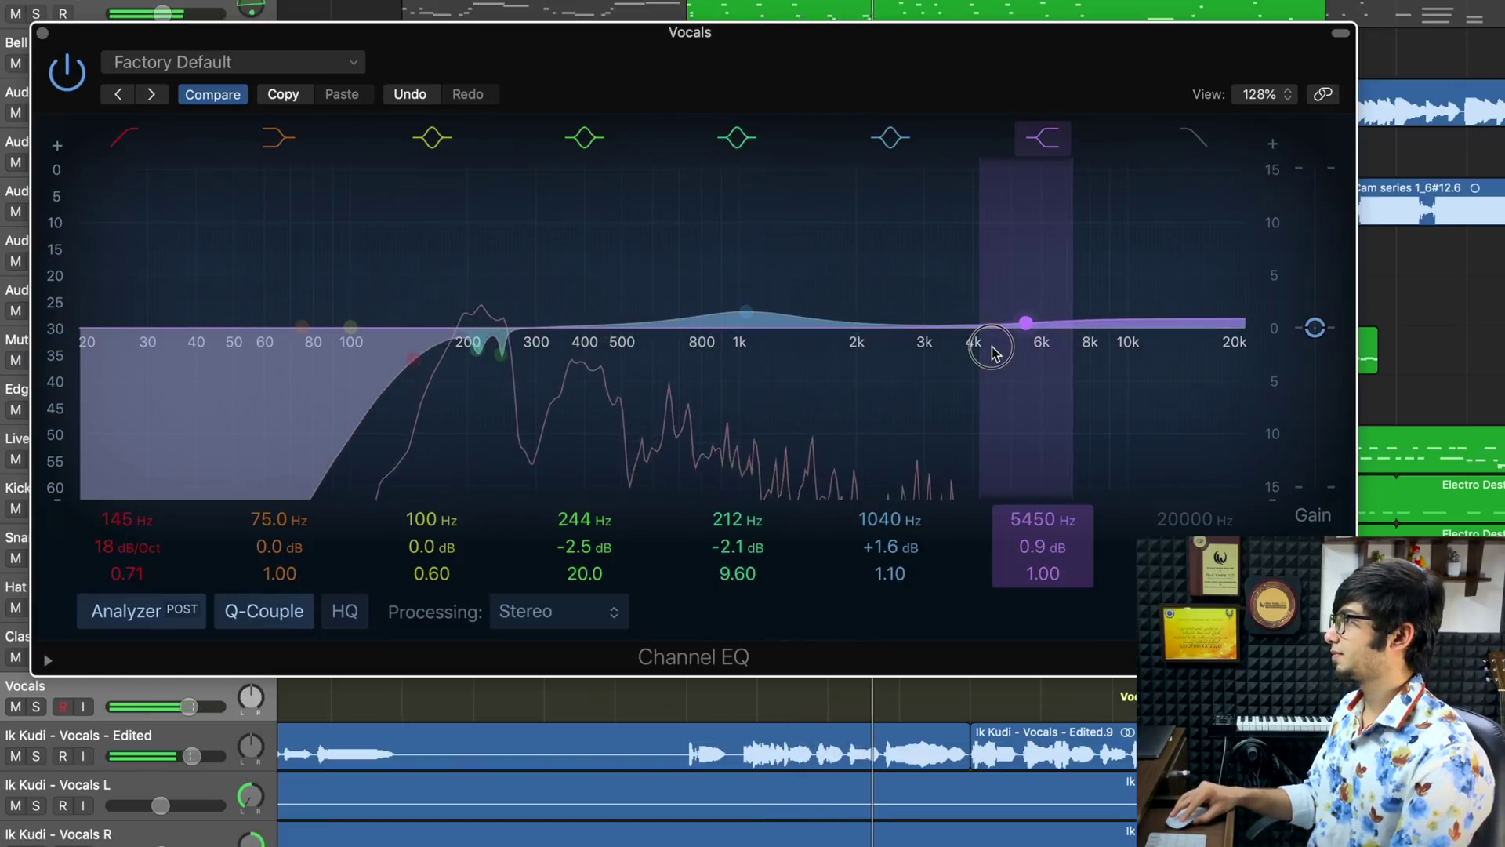
- Move the 100 Hz band to 284 Hz with a 1.0 dB boost and Q 1.20
mouse_move(350, 328)
left_mouse_down()
mouse_move(605, 314)
mouse_move(524, 316)
left_mouse_up()
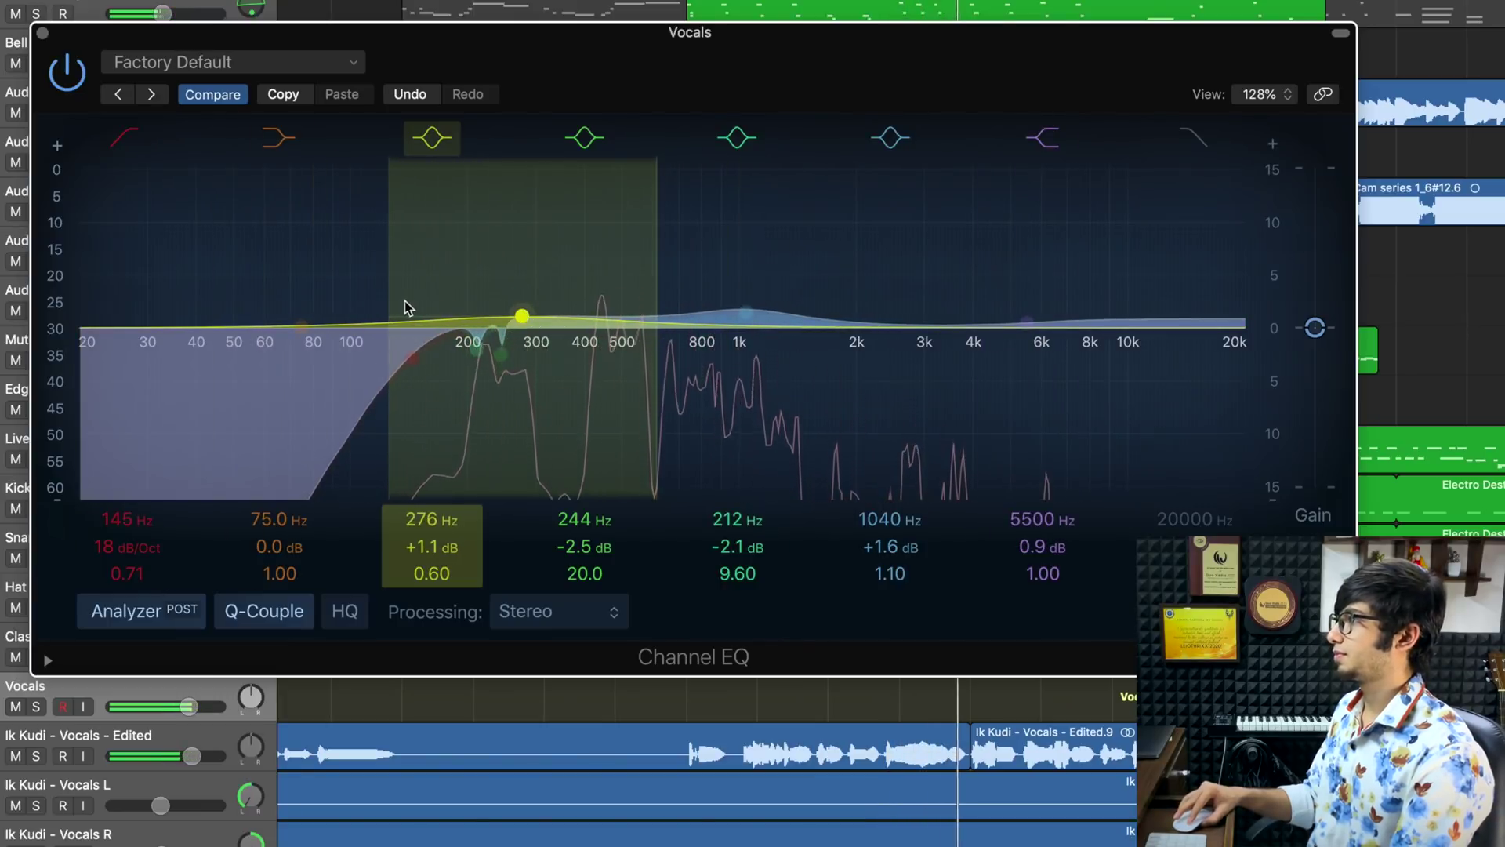
left_click_drag(393, 296, 404, 295)
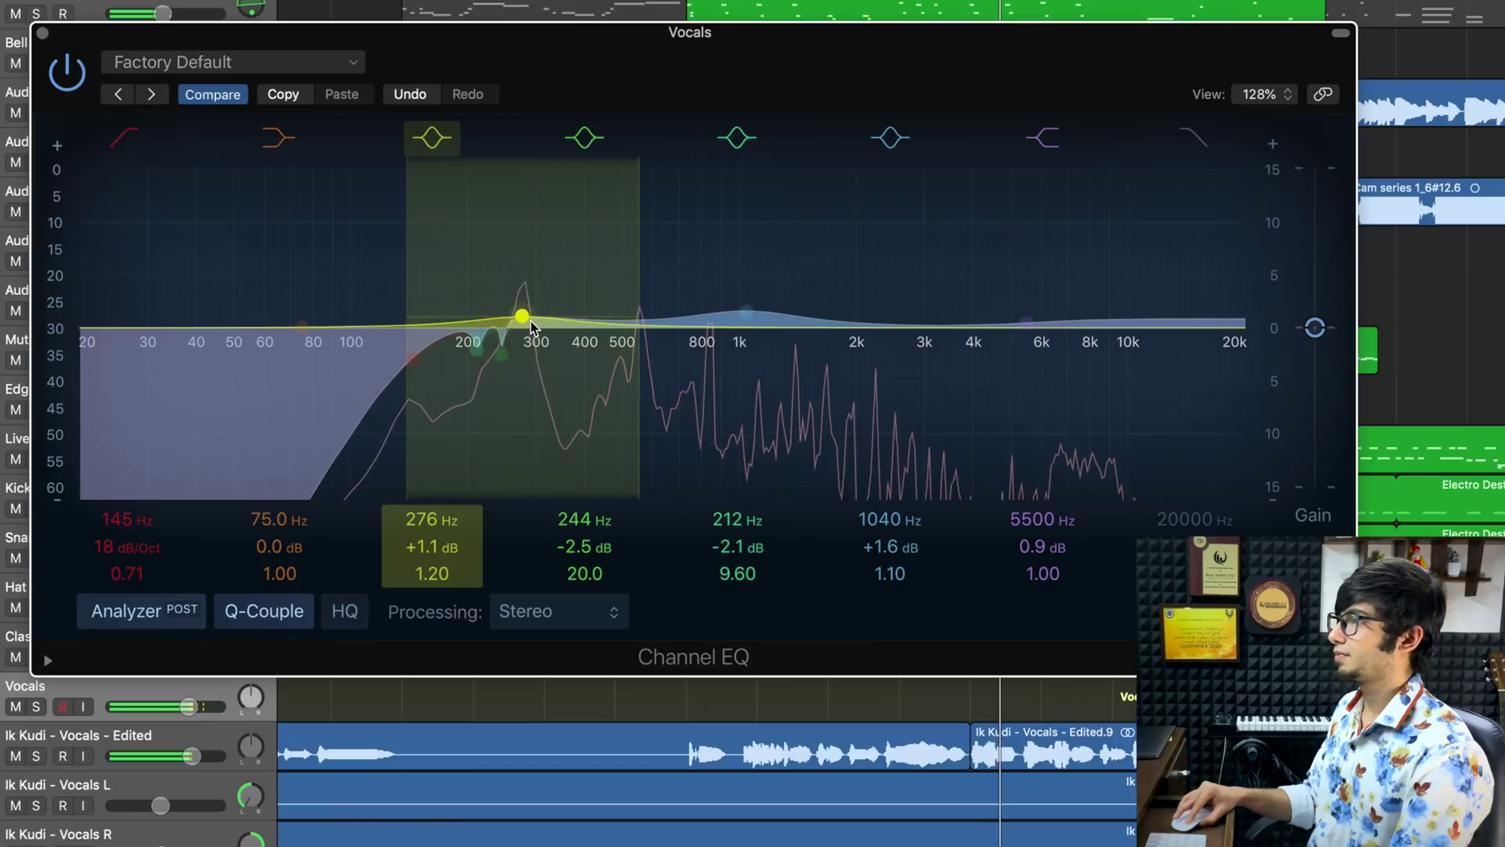
left_click_drag(523, 316, 526, 318)
- Reduce the EQ boosts to 1.2 dB at 1010 Hz and 0.8 dB on the high shelf, and slightly lower the Vocals track volume
left_click_drag(746, 313, 734, 317)
left_click_drag(997, 331, 998, 334)
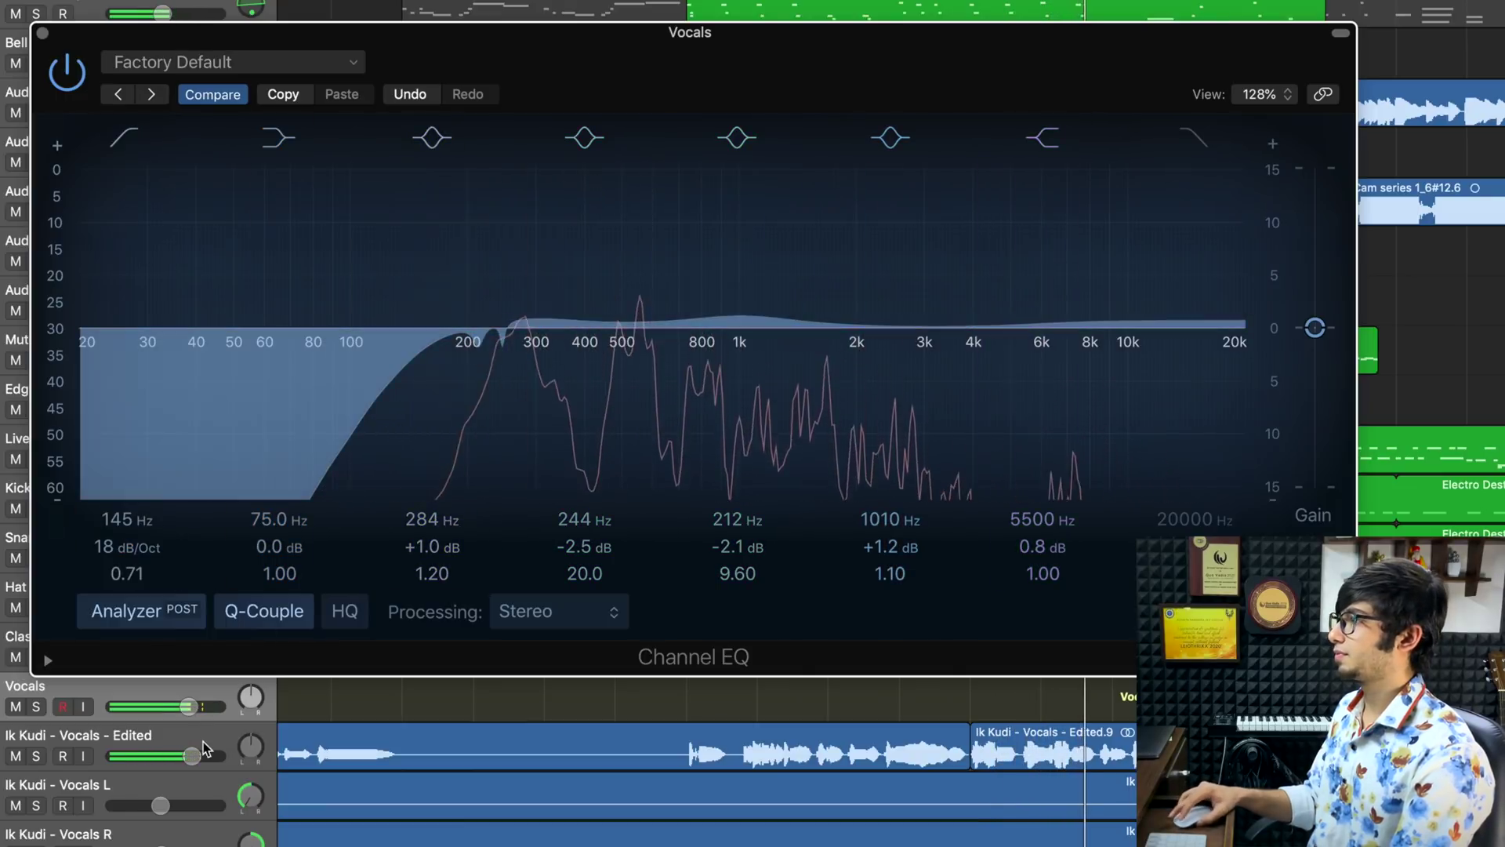
left_click_drag(189, 707, 187, 709)
left_click_drag(187, 709, 185, 706)
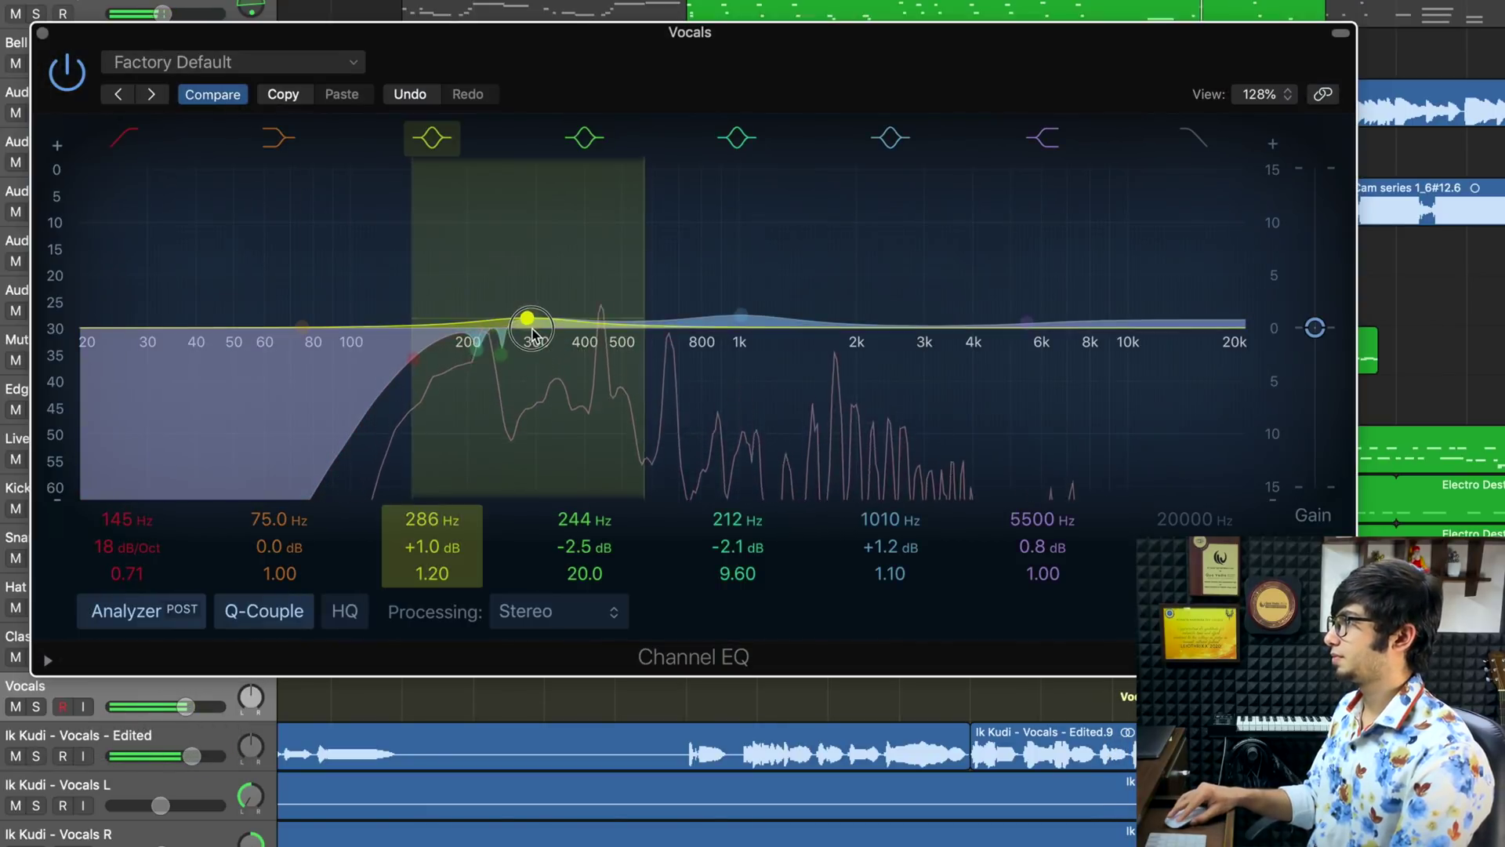
- Check the EQ against bypass, set its boosts to 1.6 dB at 286 Hz and 1.7 dB at 1020 Hz, and close it
left_click_drag(532, 333, 535, 333)
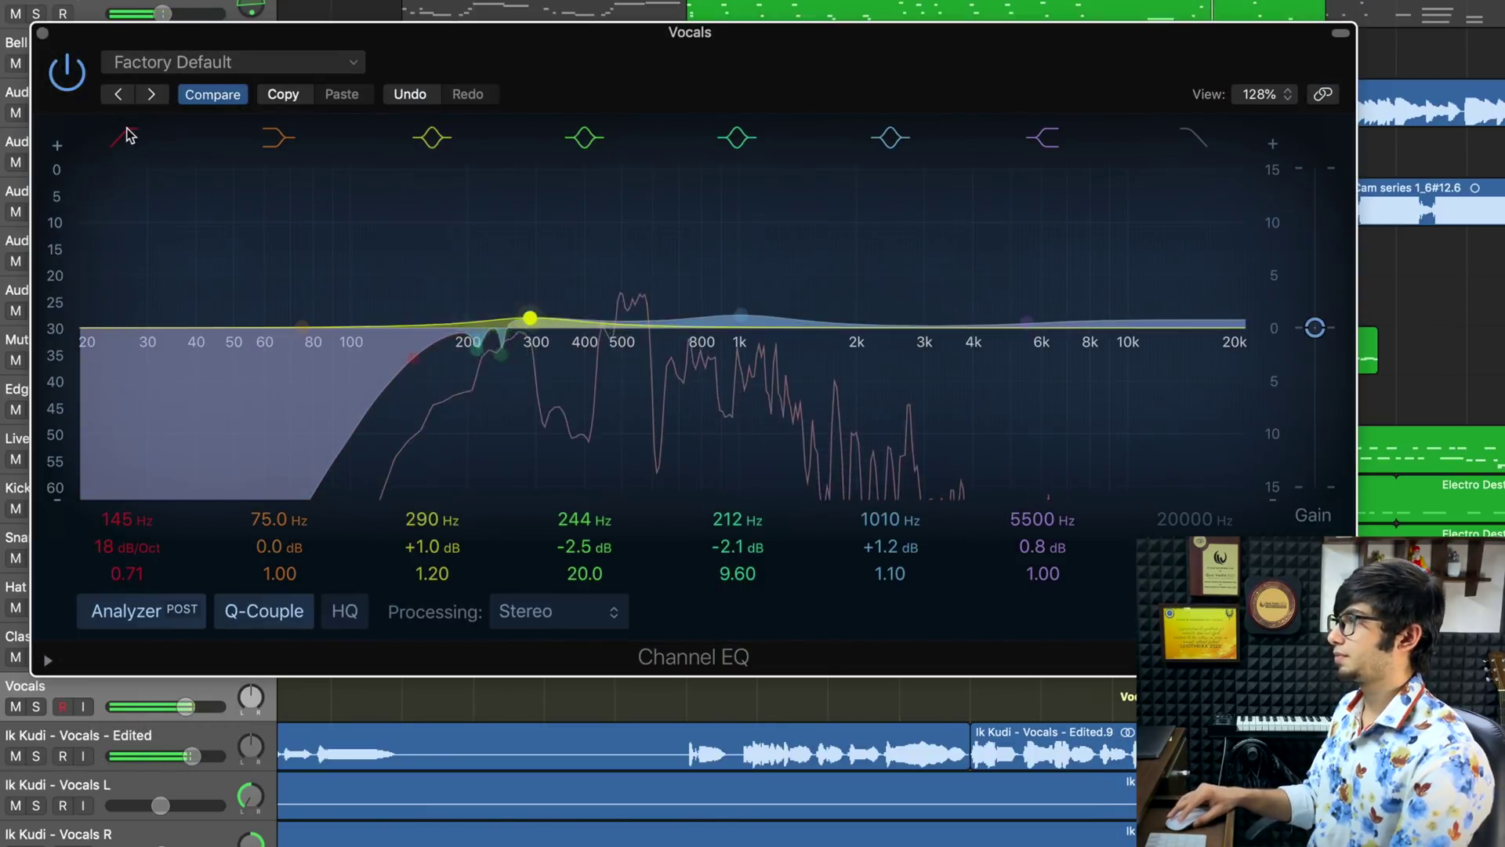
left_click(68, 71)
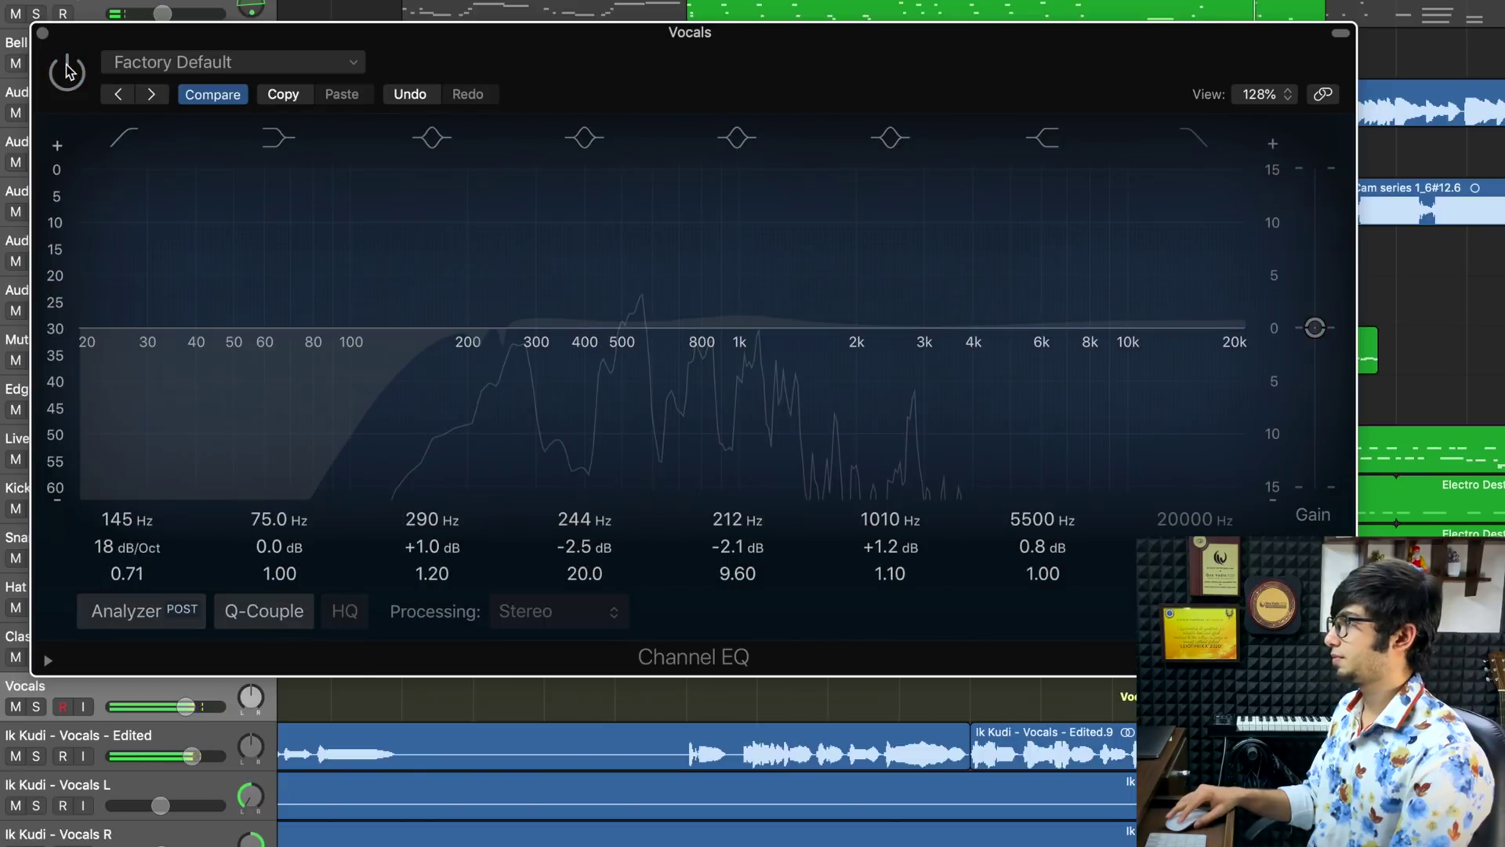
left_click(68, 72)
left_click_drag(532, 323, 529, 314)
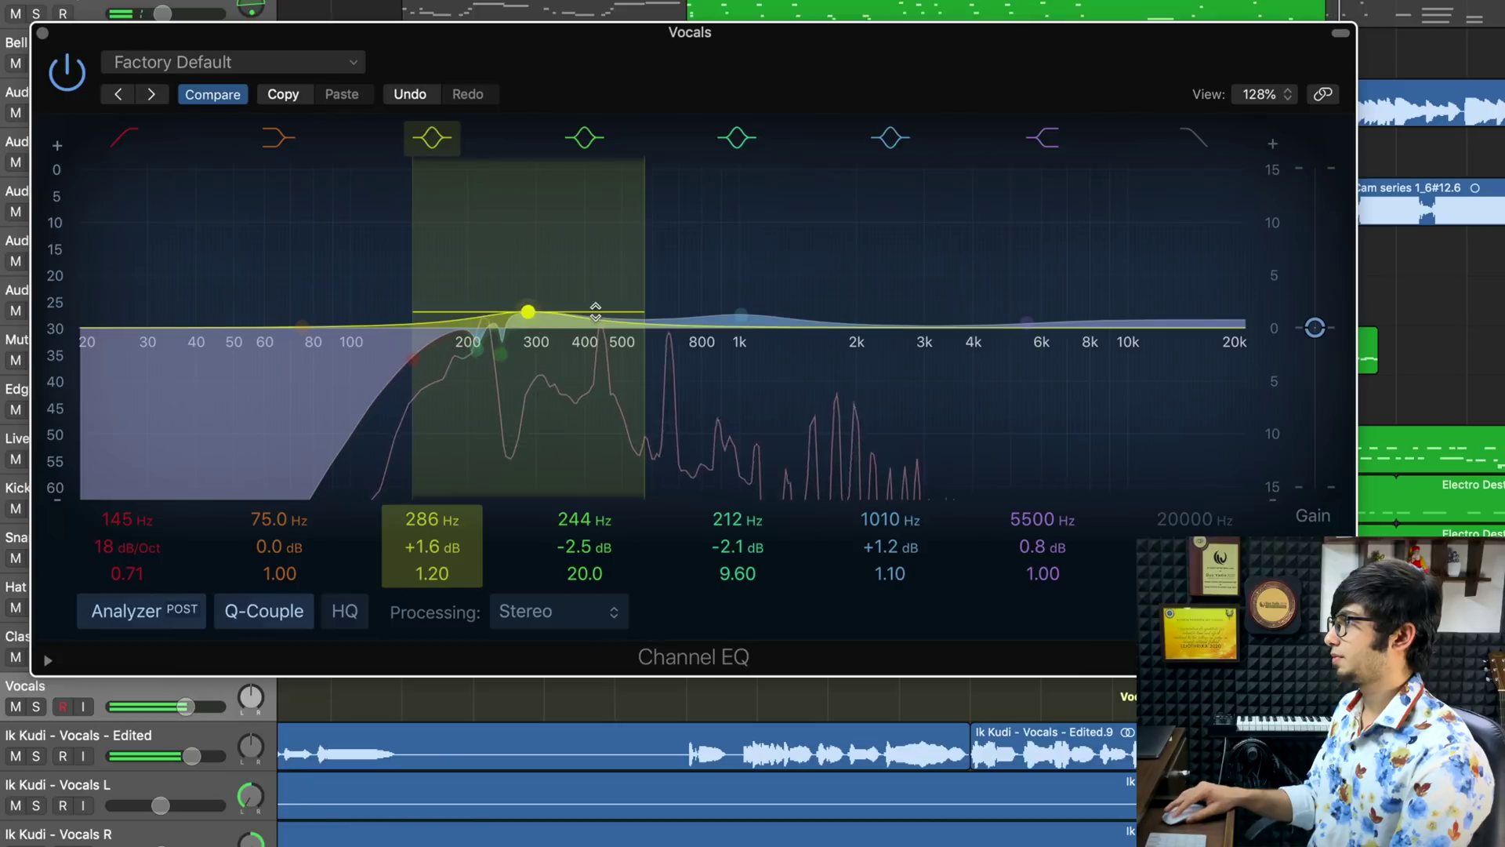
left_click_drag(739, 324, 741, 320)
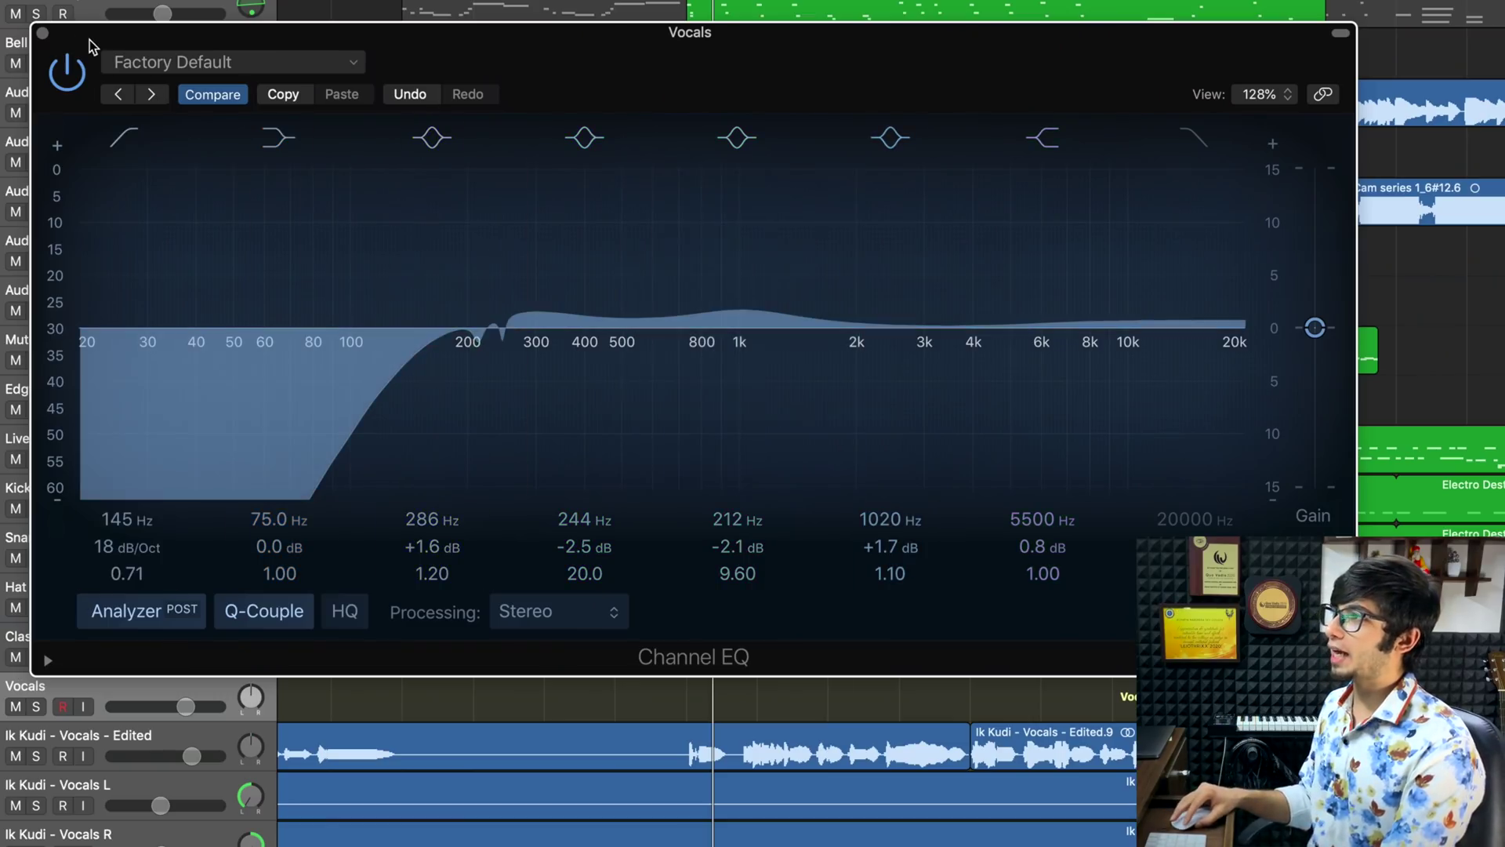
left_click(43, 35)
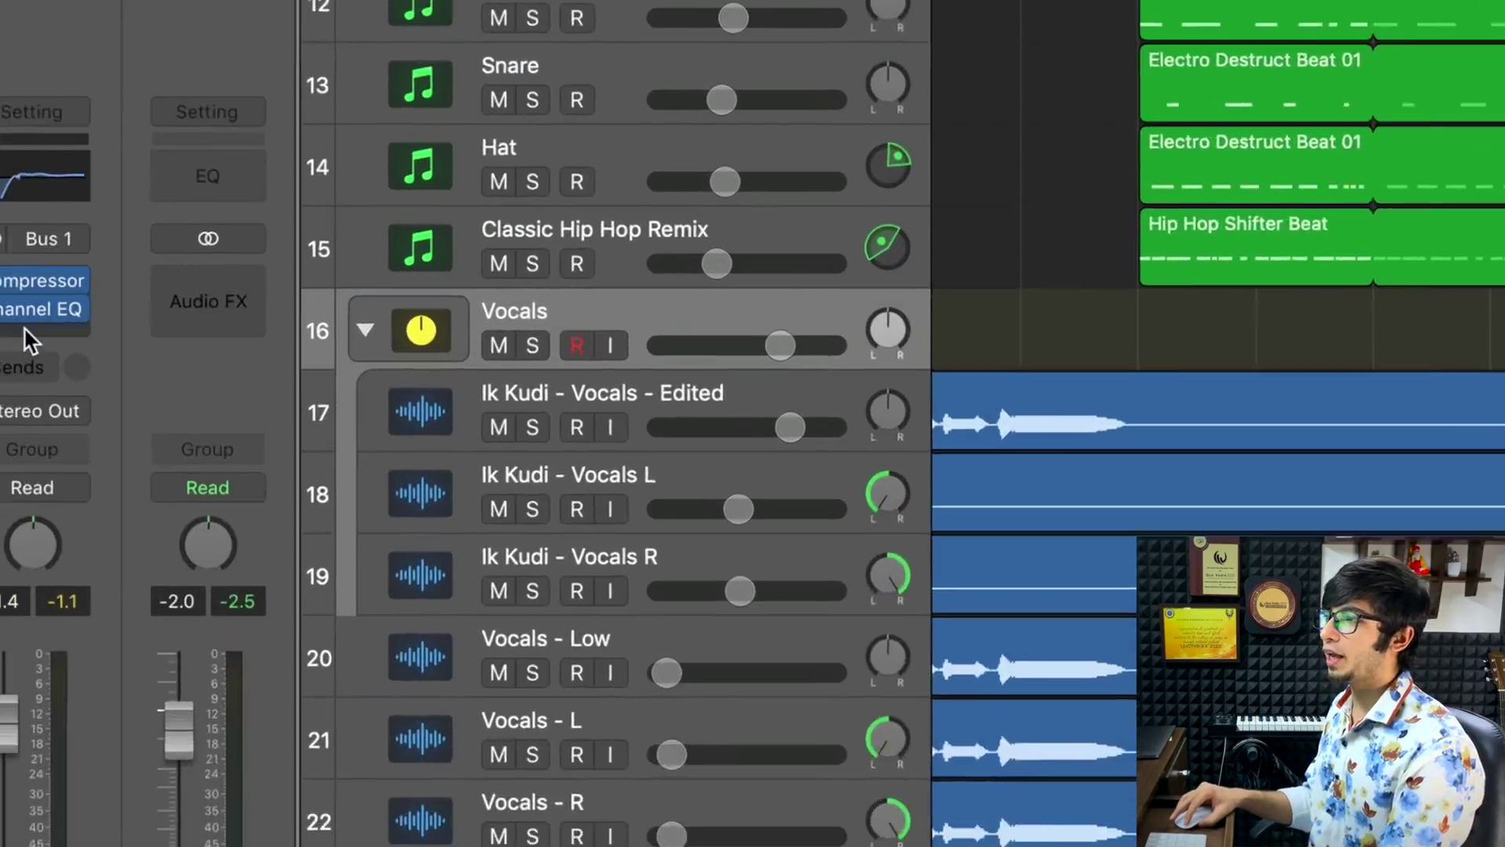
- Insert a second stereo Compressor below the Channel EQ on the Vocals track and set its model to Studio VCA
left_click(25, 327)
mouse_move(214, 355)
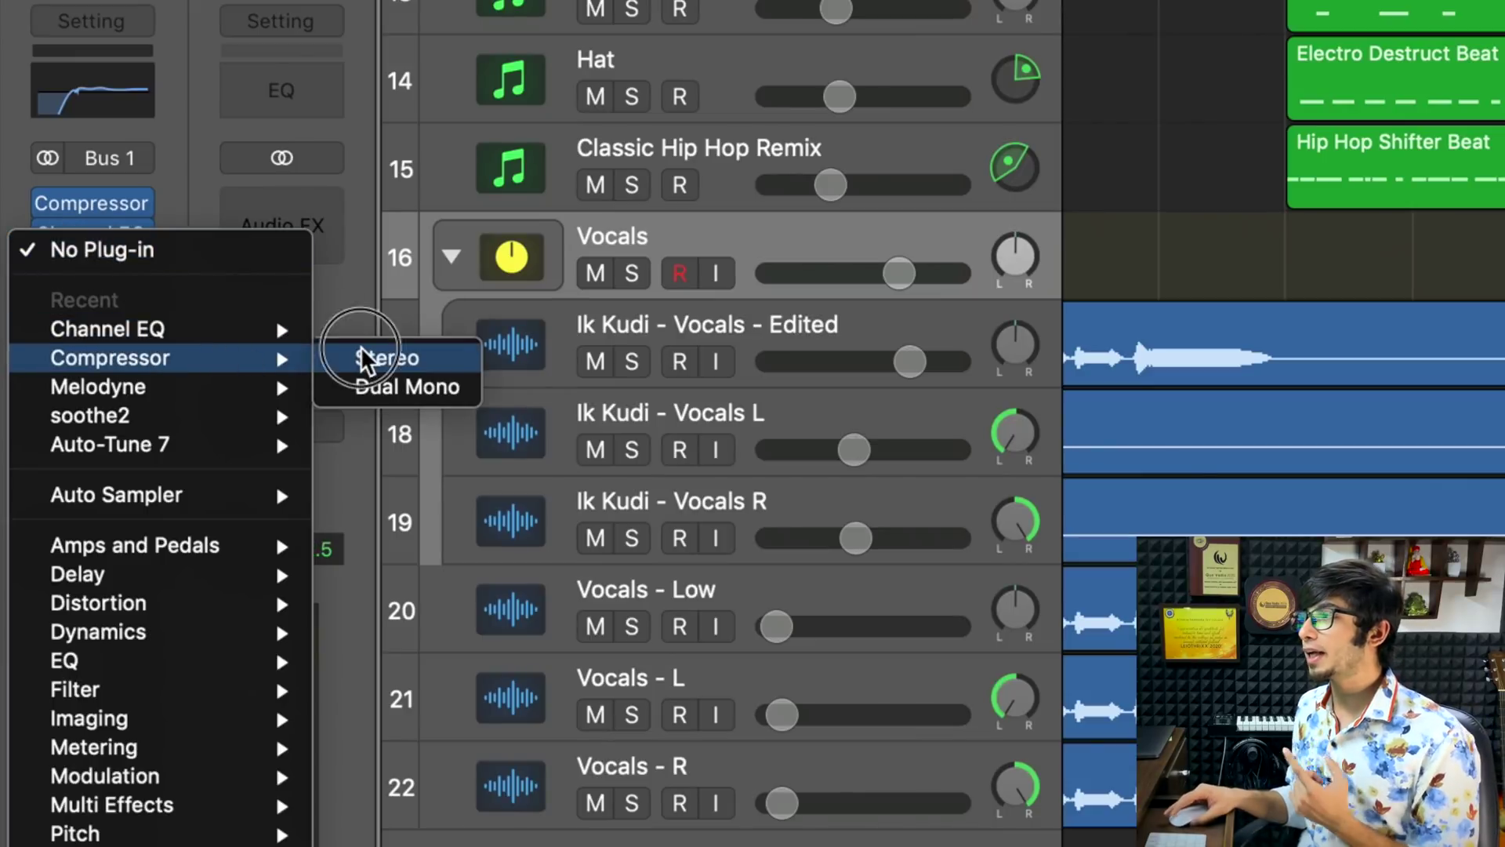
left_click(356, 358)
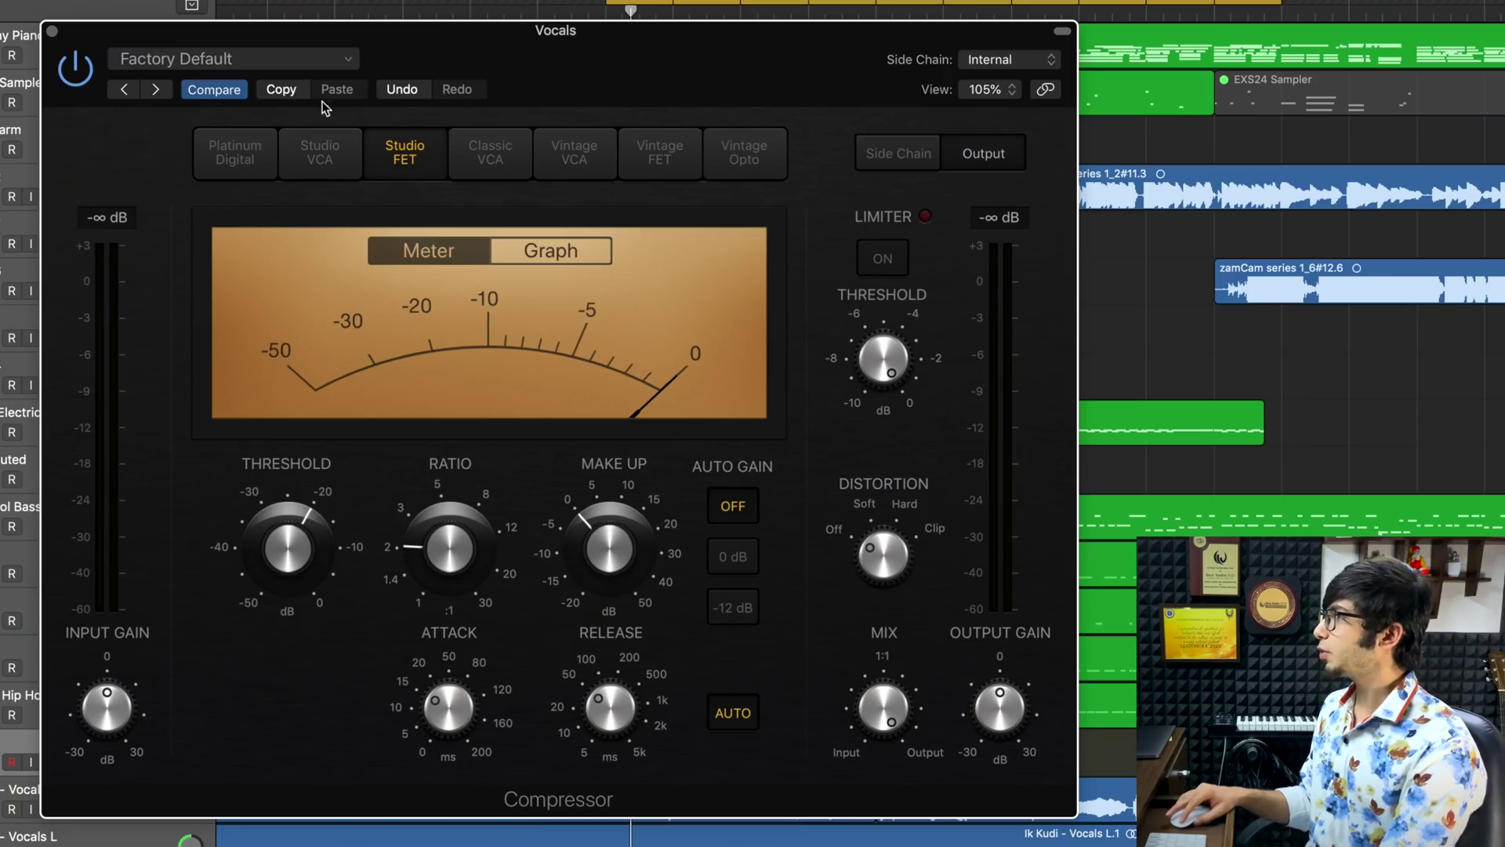
left_click(320, 162)
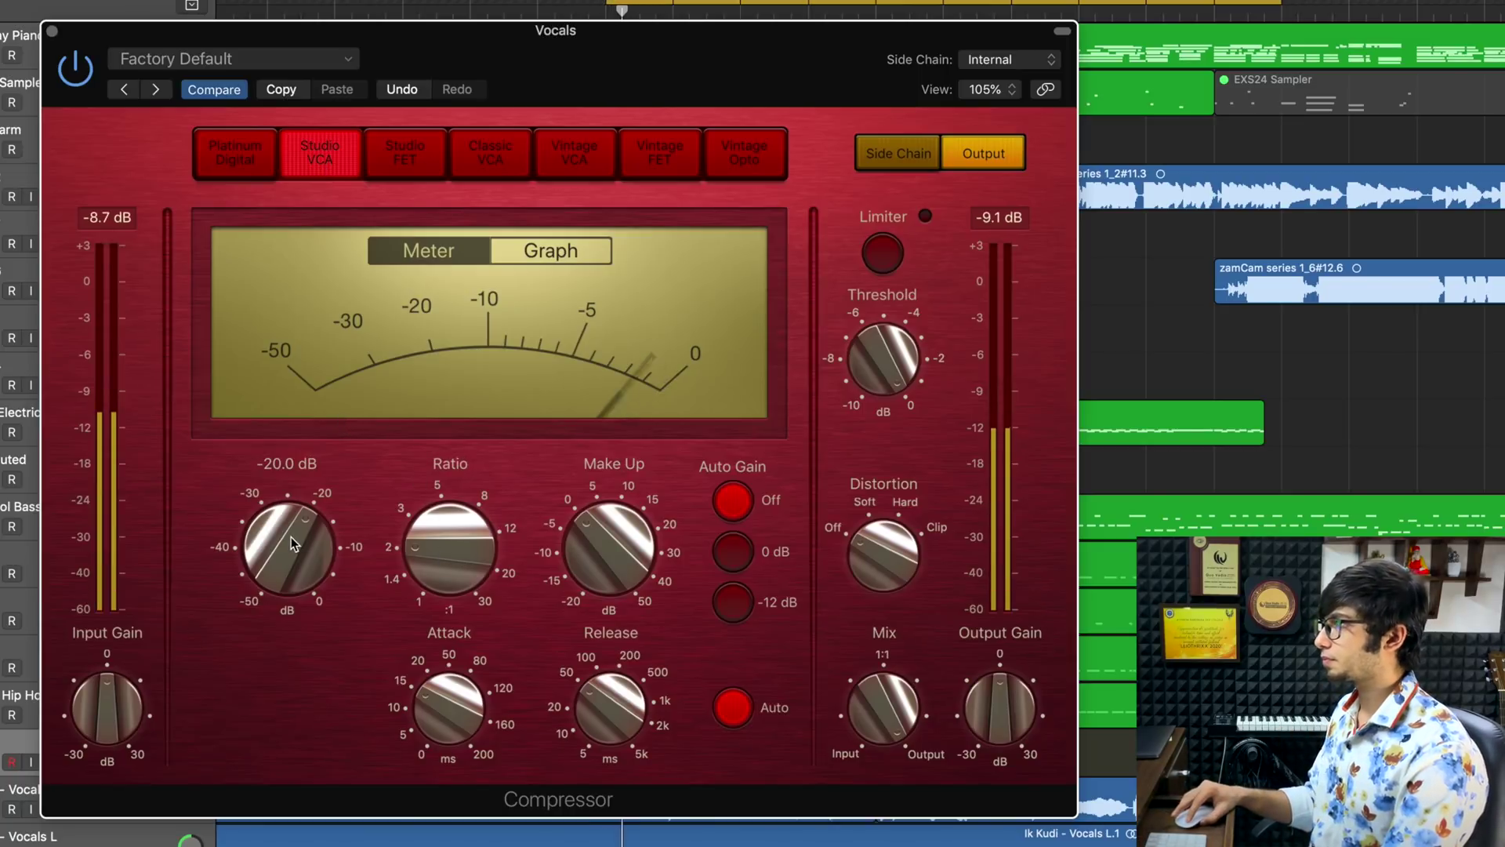
- Set the second compressor's threshold to -22.5 dB, ratio to 2.4:1 and make-up gain to 1.5 dB
left_click_drag(290, 548, 292, 559)
left_click_drag(490, 572, 483, 550)
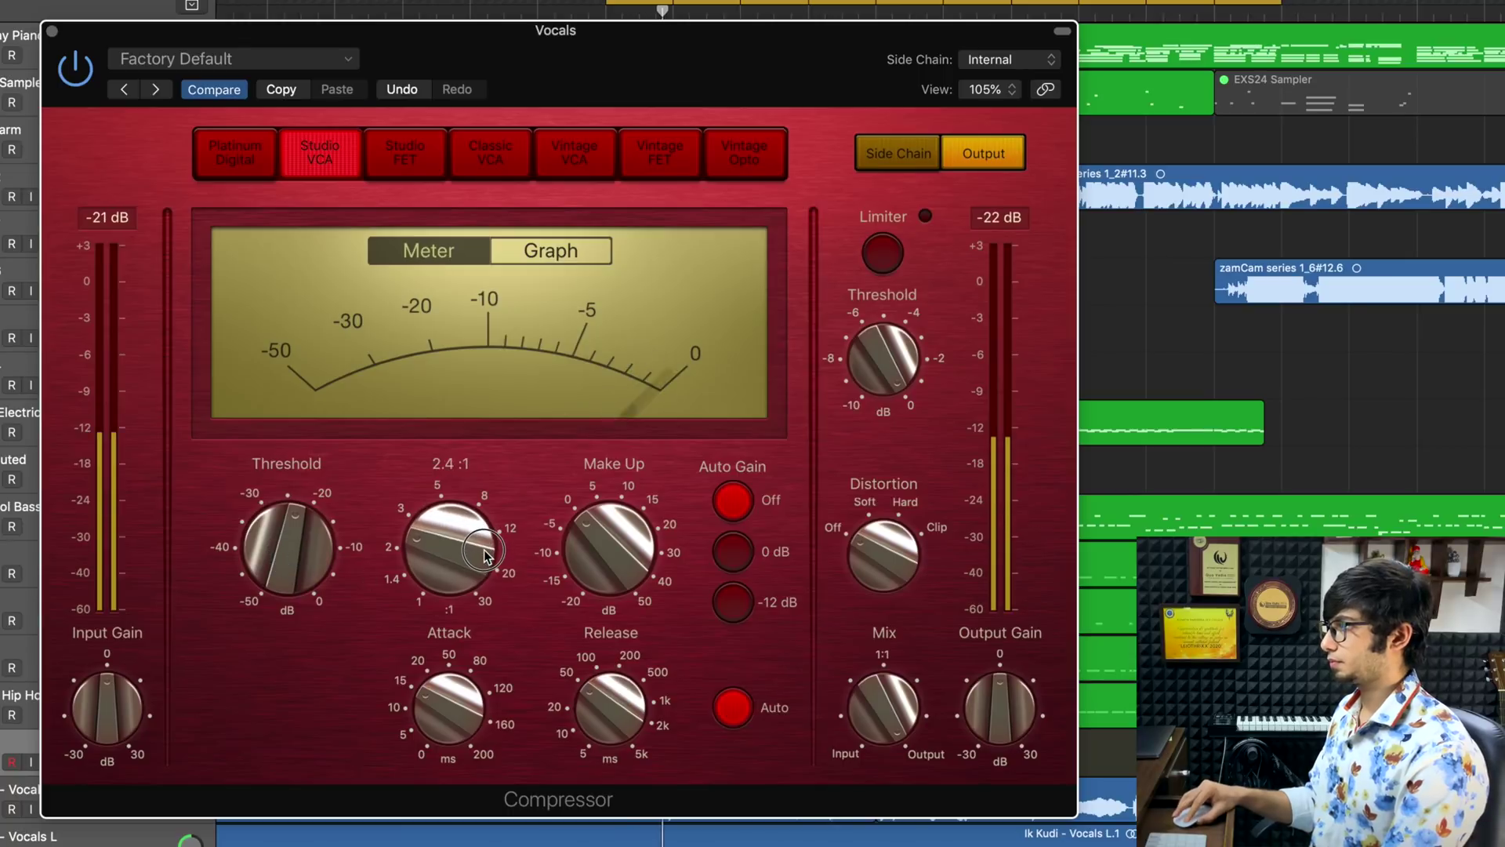
left_click_drag(286, 549, 285, 542)
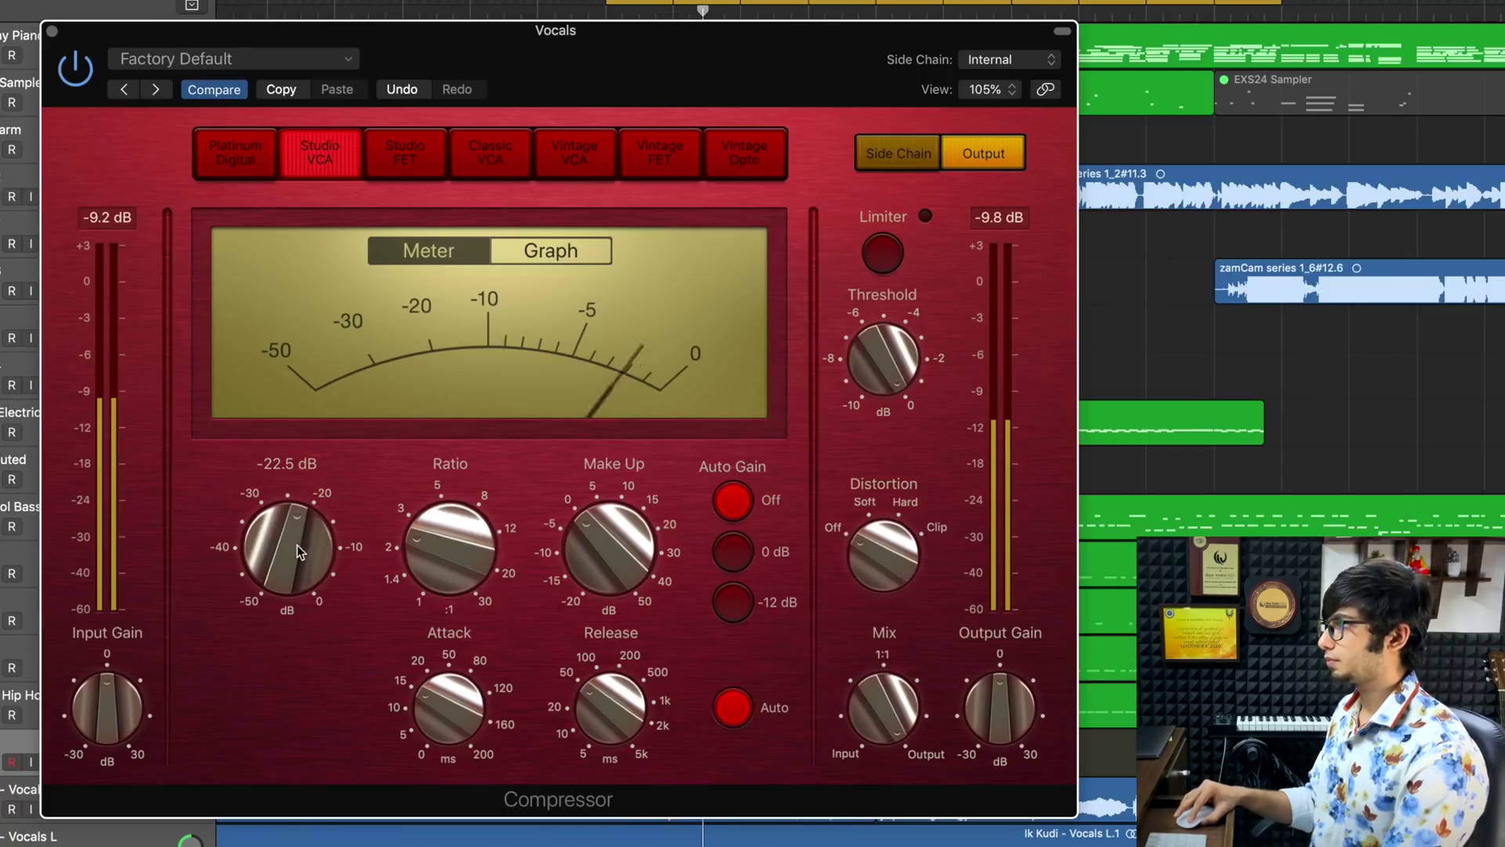
left_click_drag(581, 536, 590, 533)
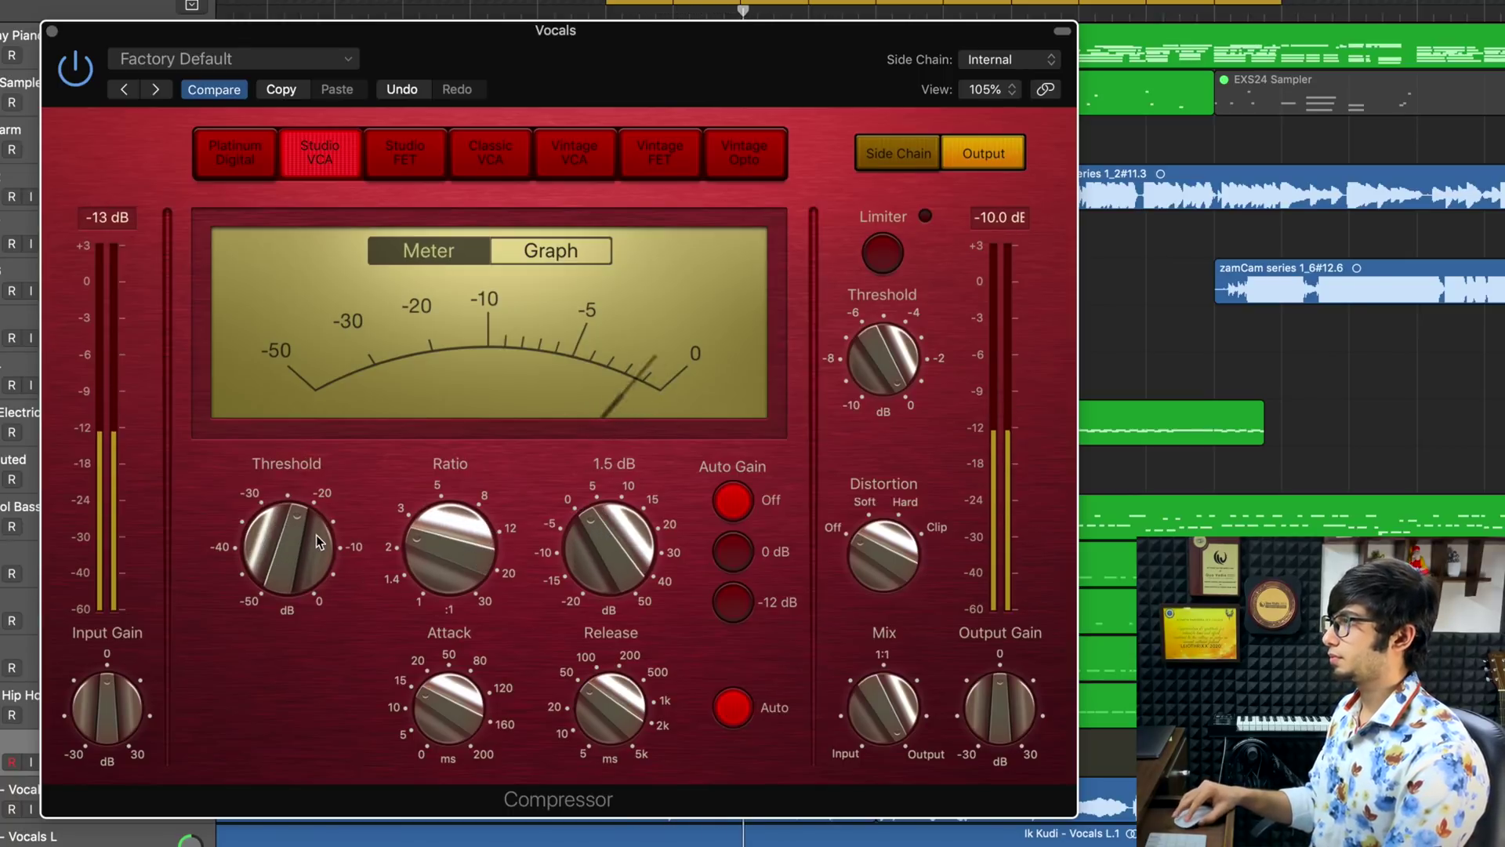
- Fine-tune the compressor's threshold to about -25 dB with the make-up gain at 1.5 dB while the vocals play
left_click_drag(302, 542, 312, 551)
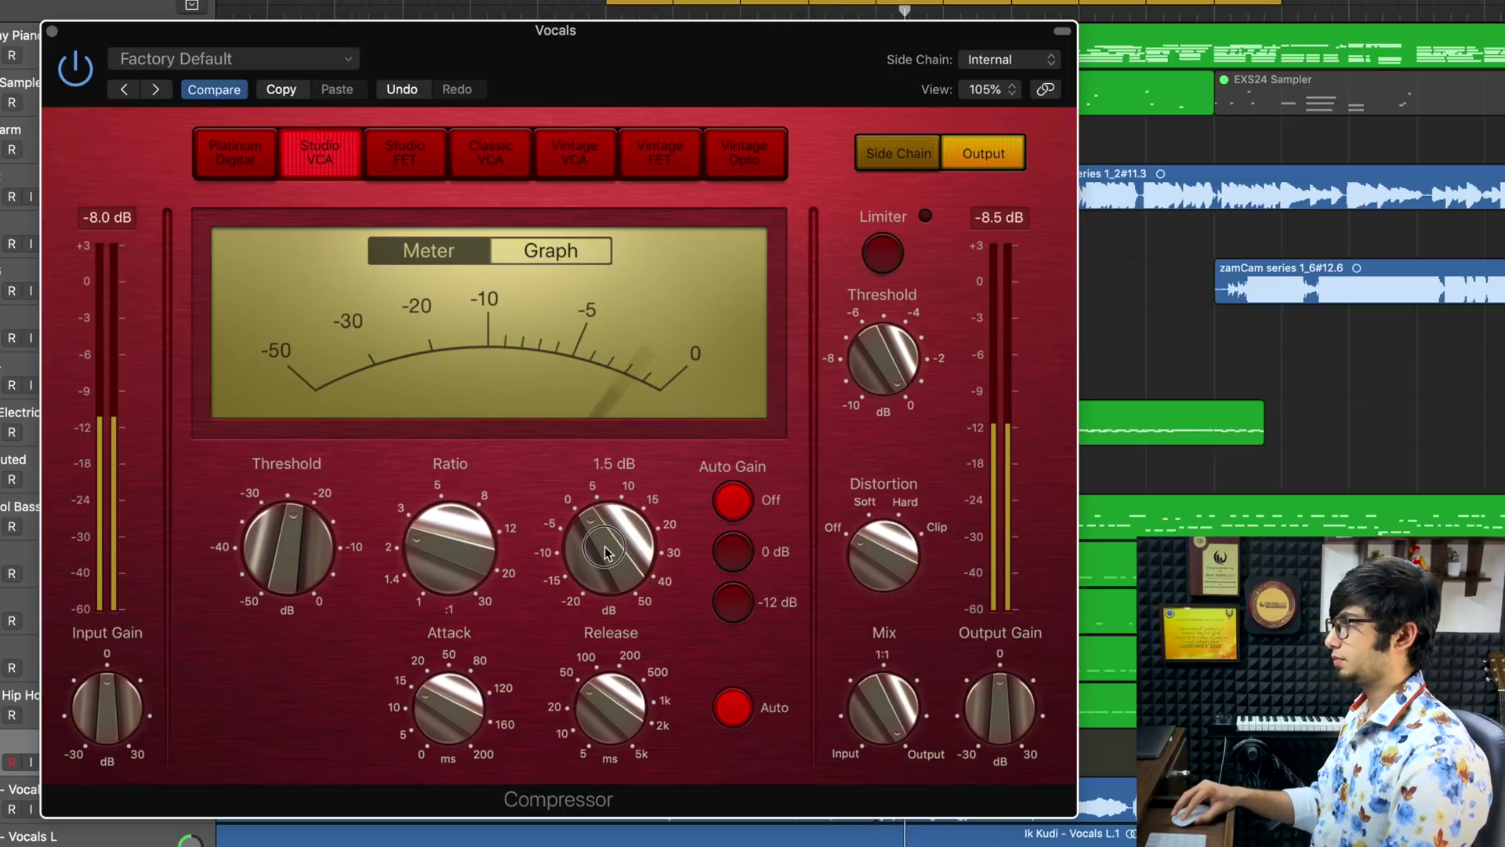
left_click_drag(605, 548, 606, 551)
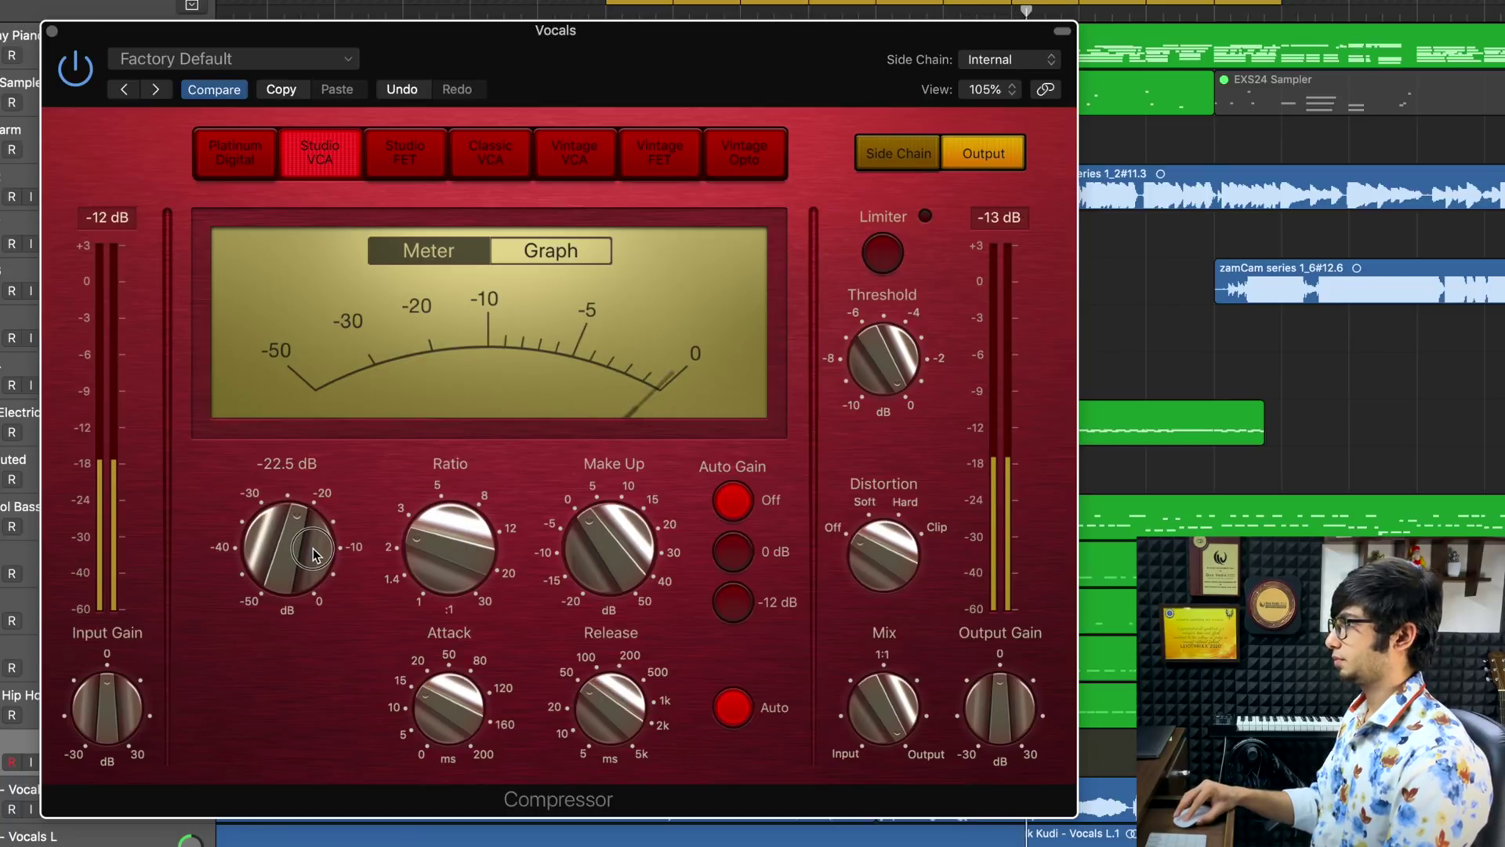
left_click_drag(620, 553, 621, 551)
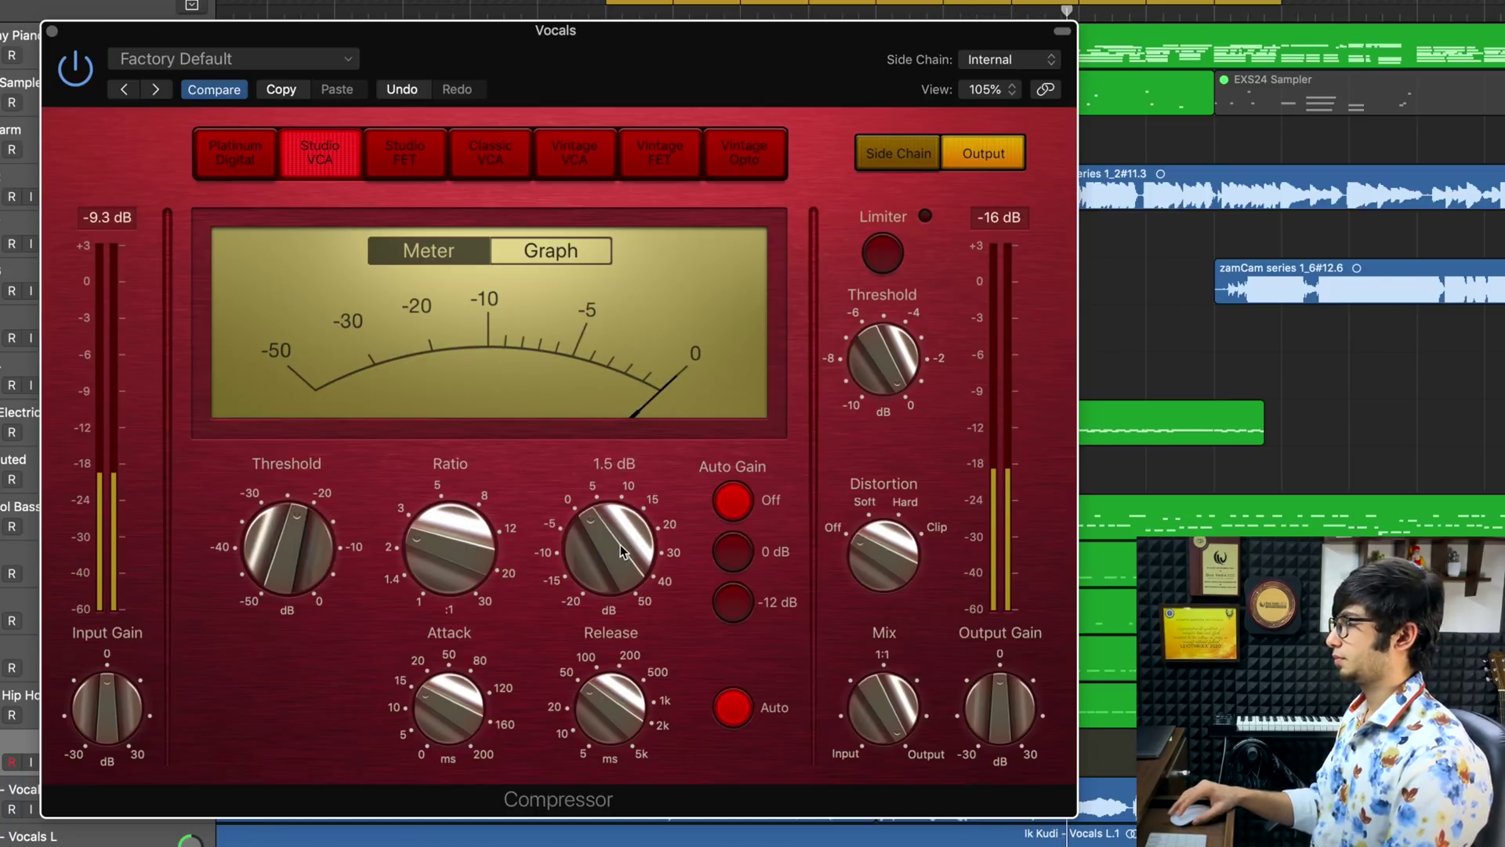
left_click_drag(294, 542, 296, 563)
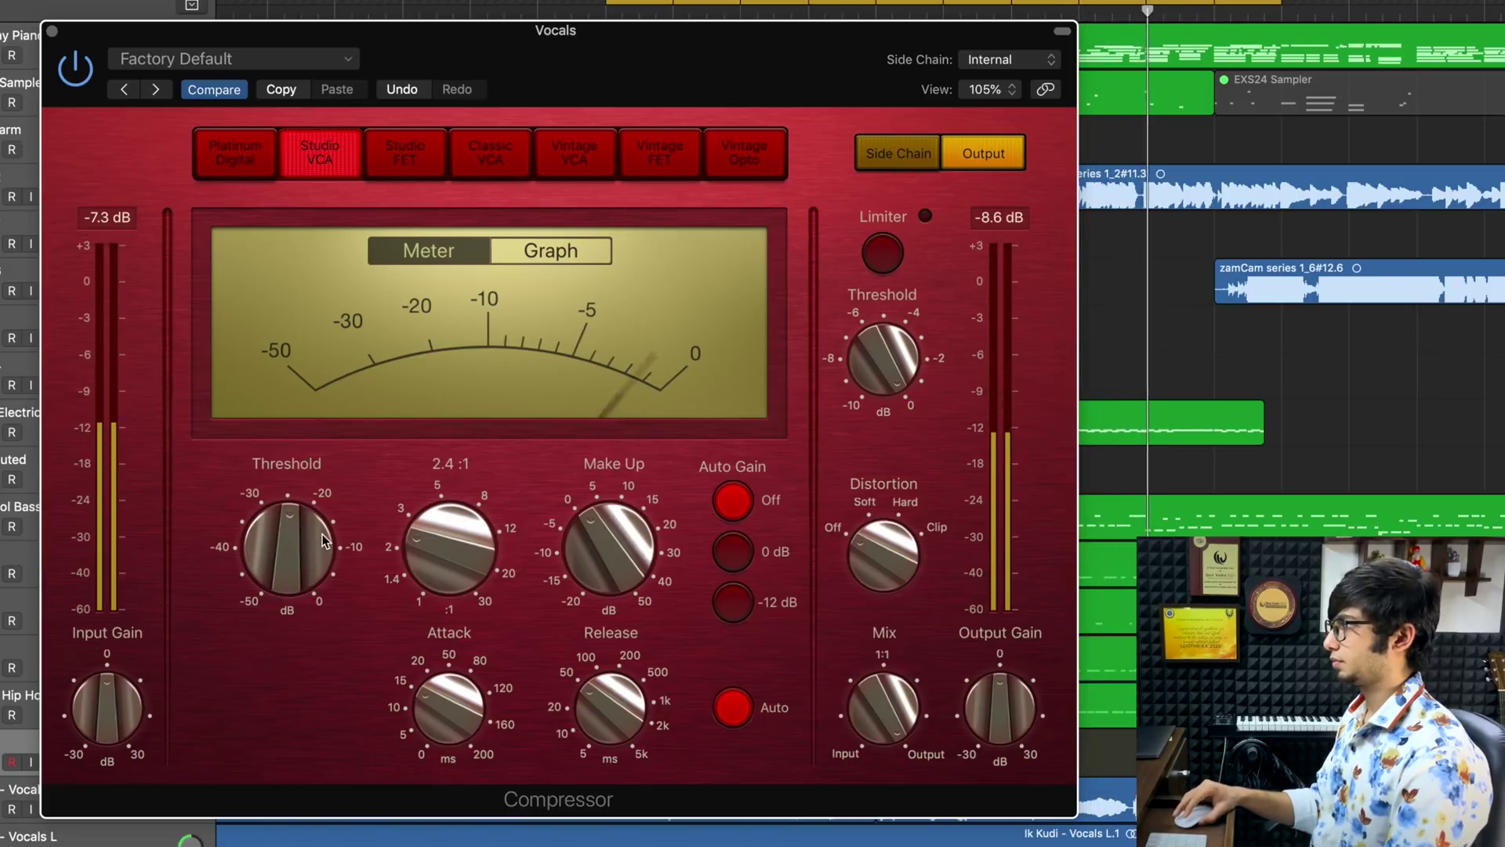
- Raise the second compressor's threshold to about -23.5 dB while the vocals play
mouse_move(594, 552)
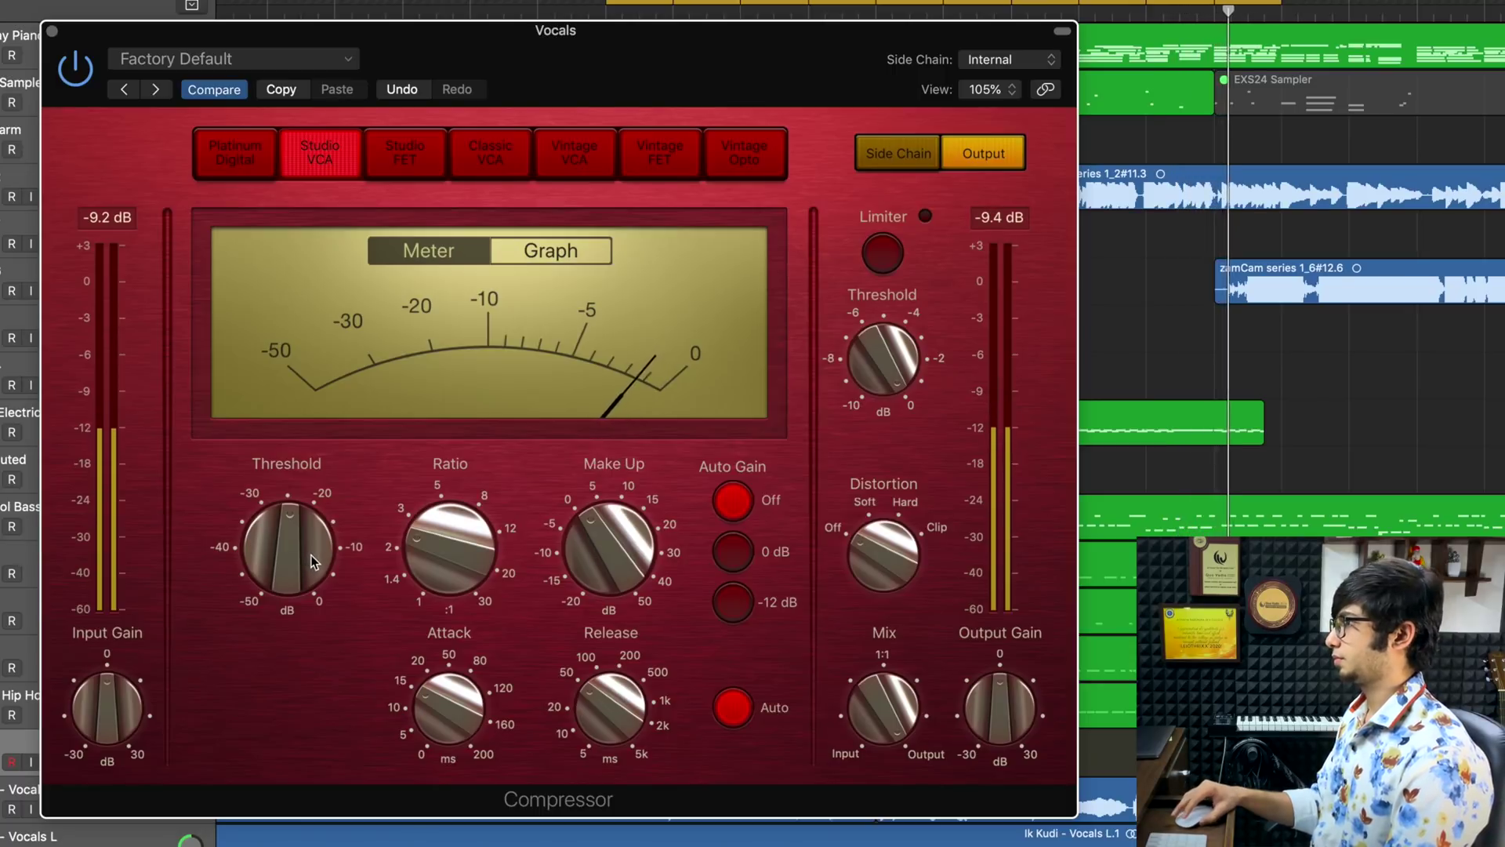
mouse_move(316, 560)
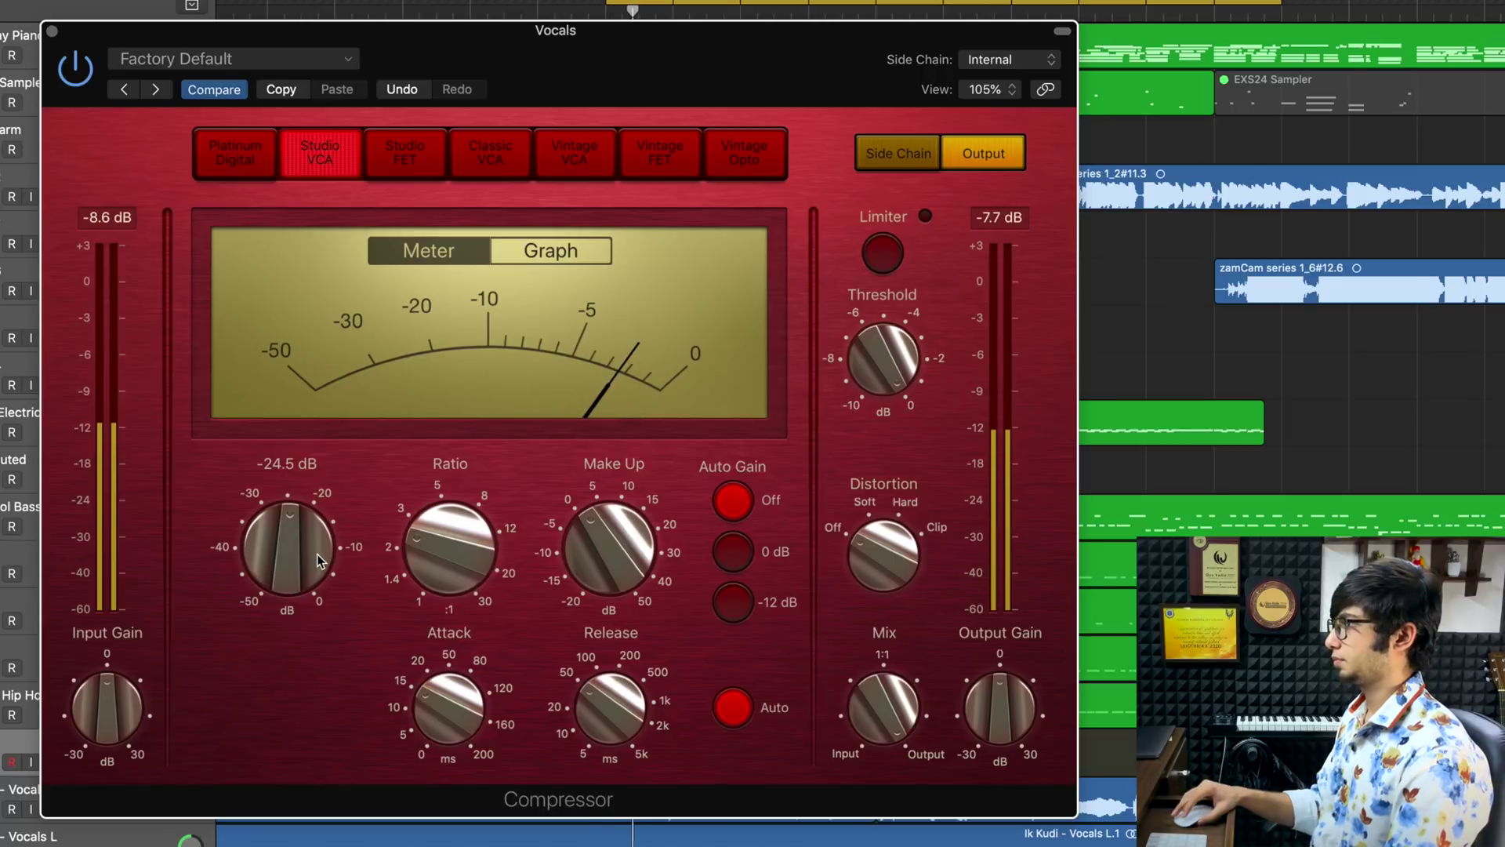
left_click_drag(309, 554, 310, 547)
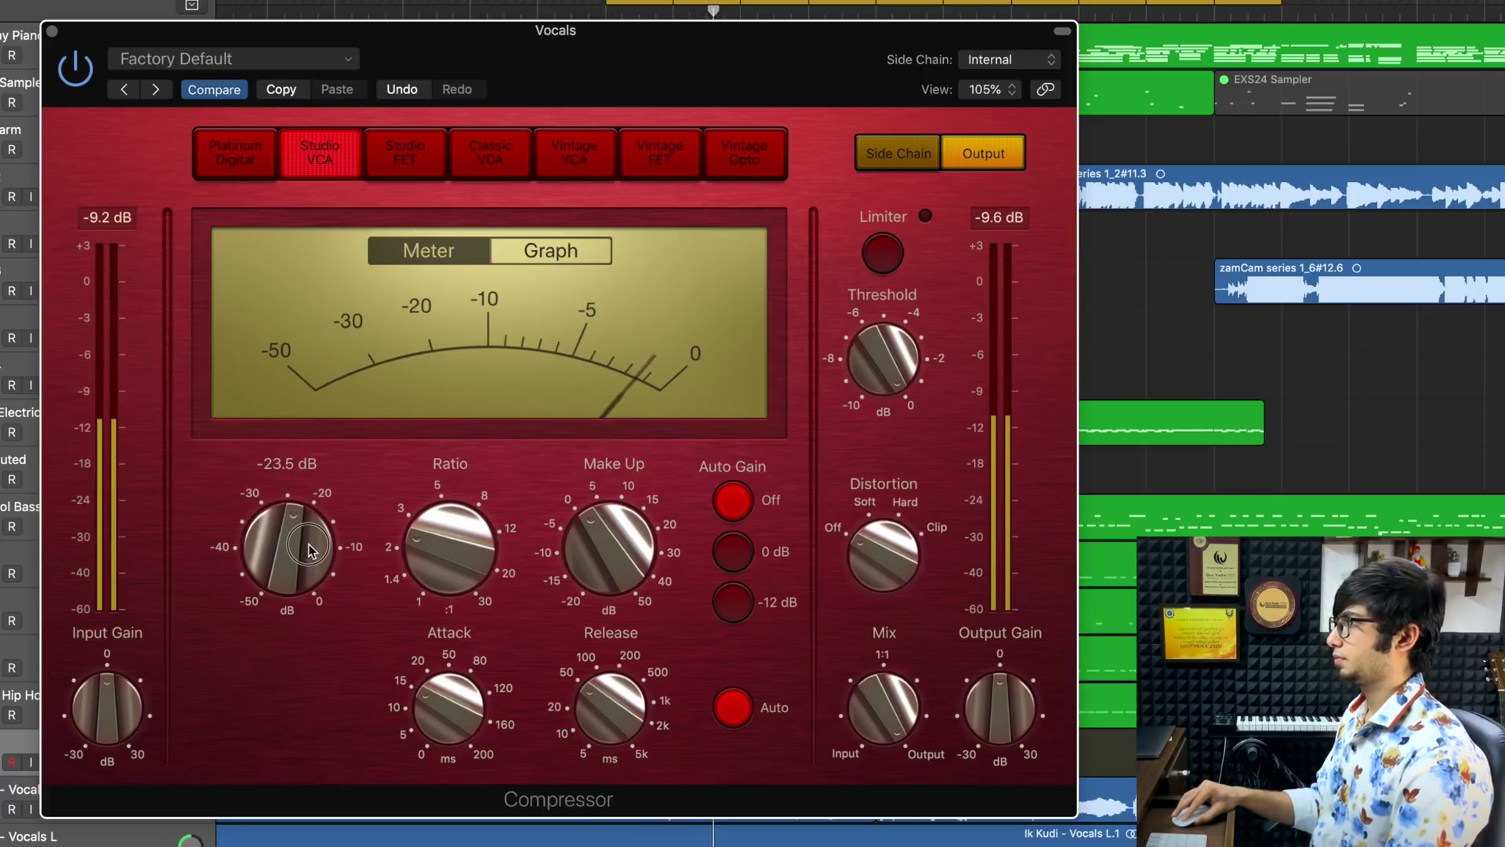
left_click_drag(611, 559, 608, 559)
left_click_drag(326, 563, 295, 558)
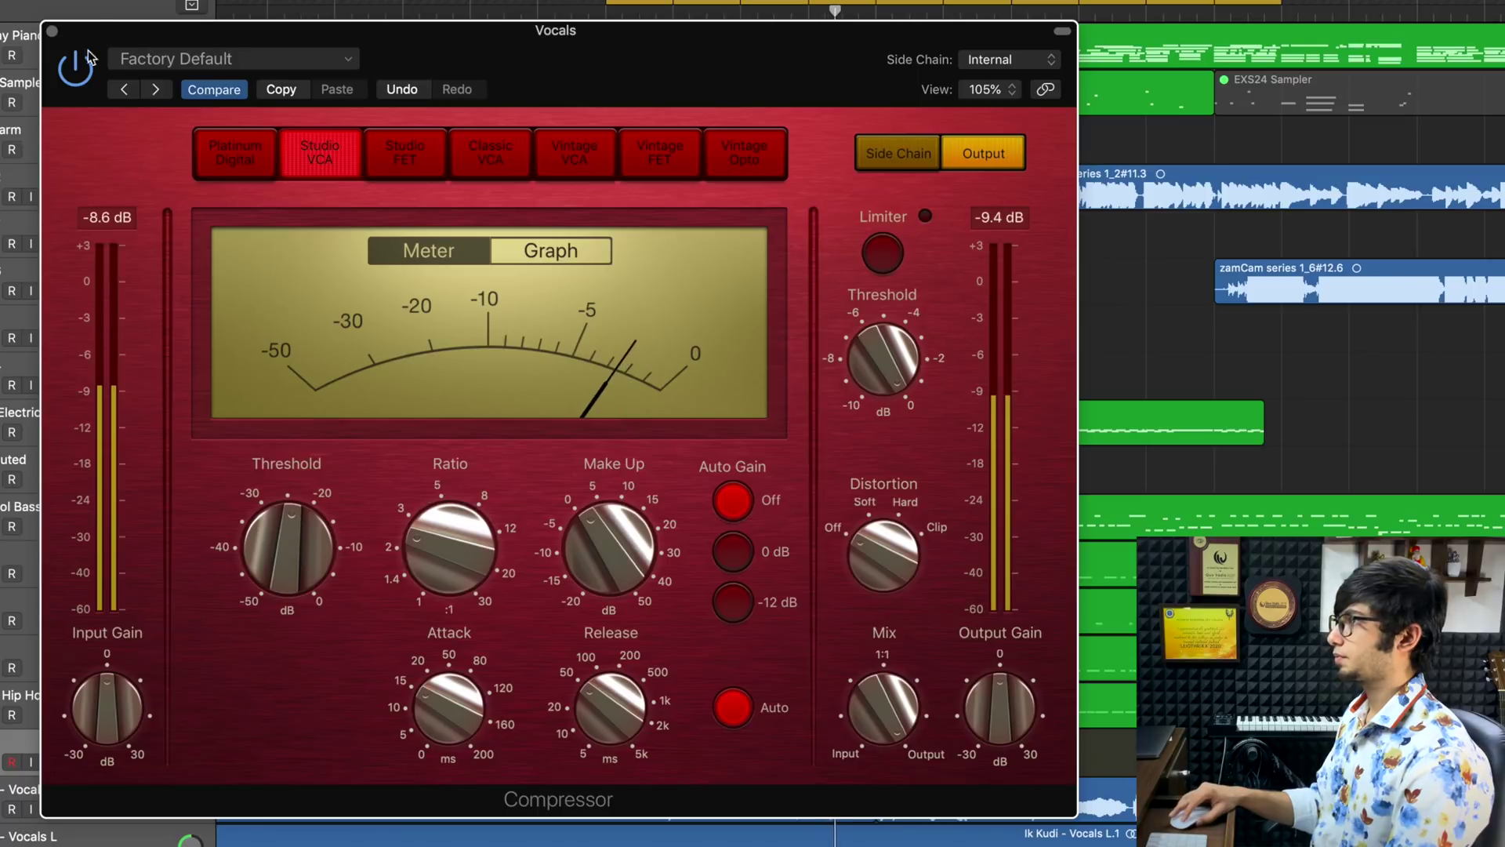
- Compare the second compressor against bypass during playback and close its window
left_click(82, 72)
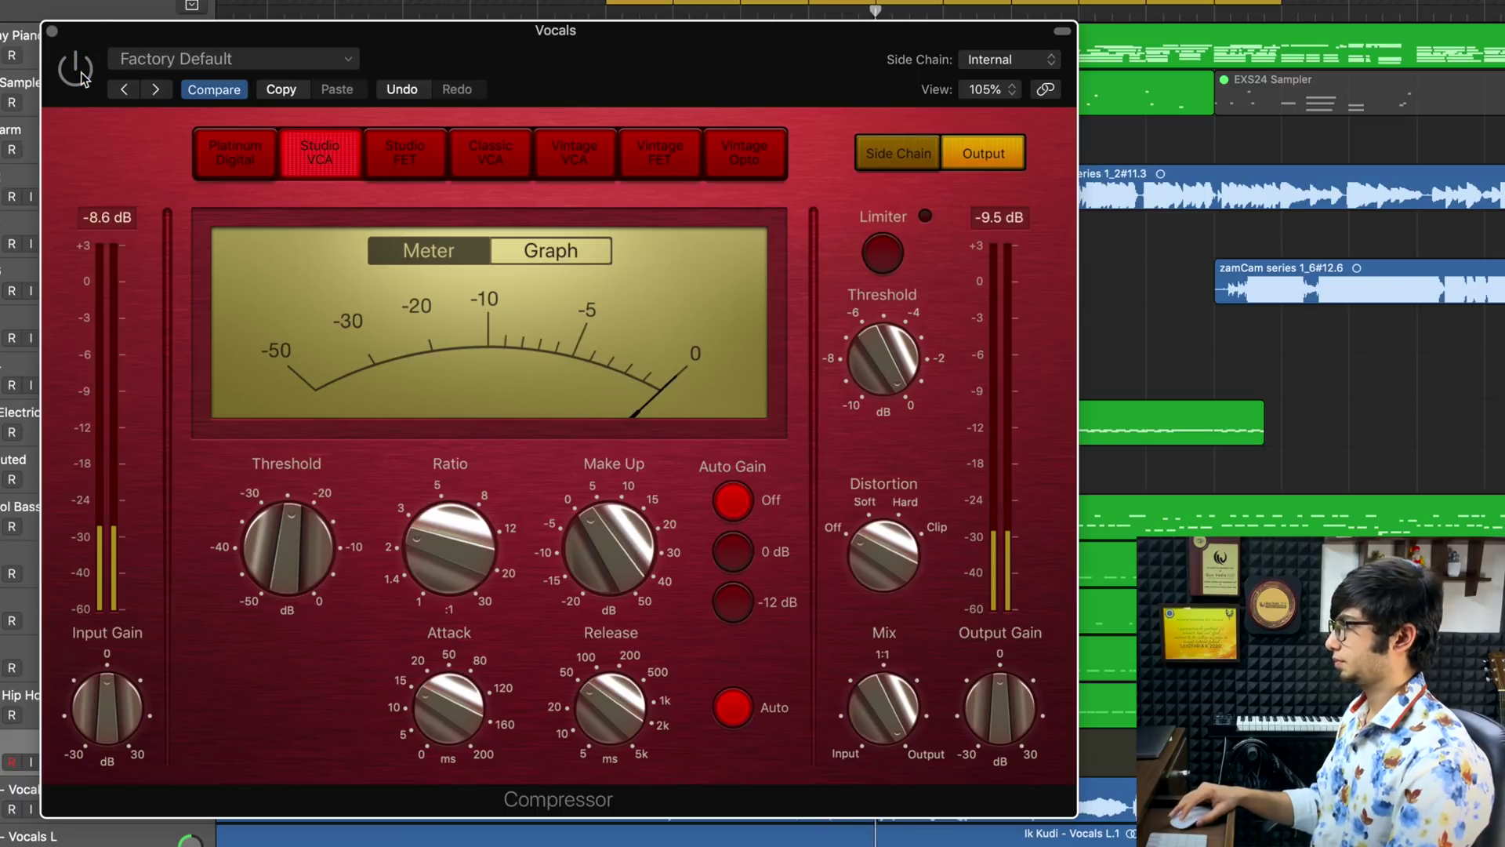
left_click(81, 72)
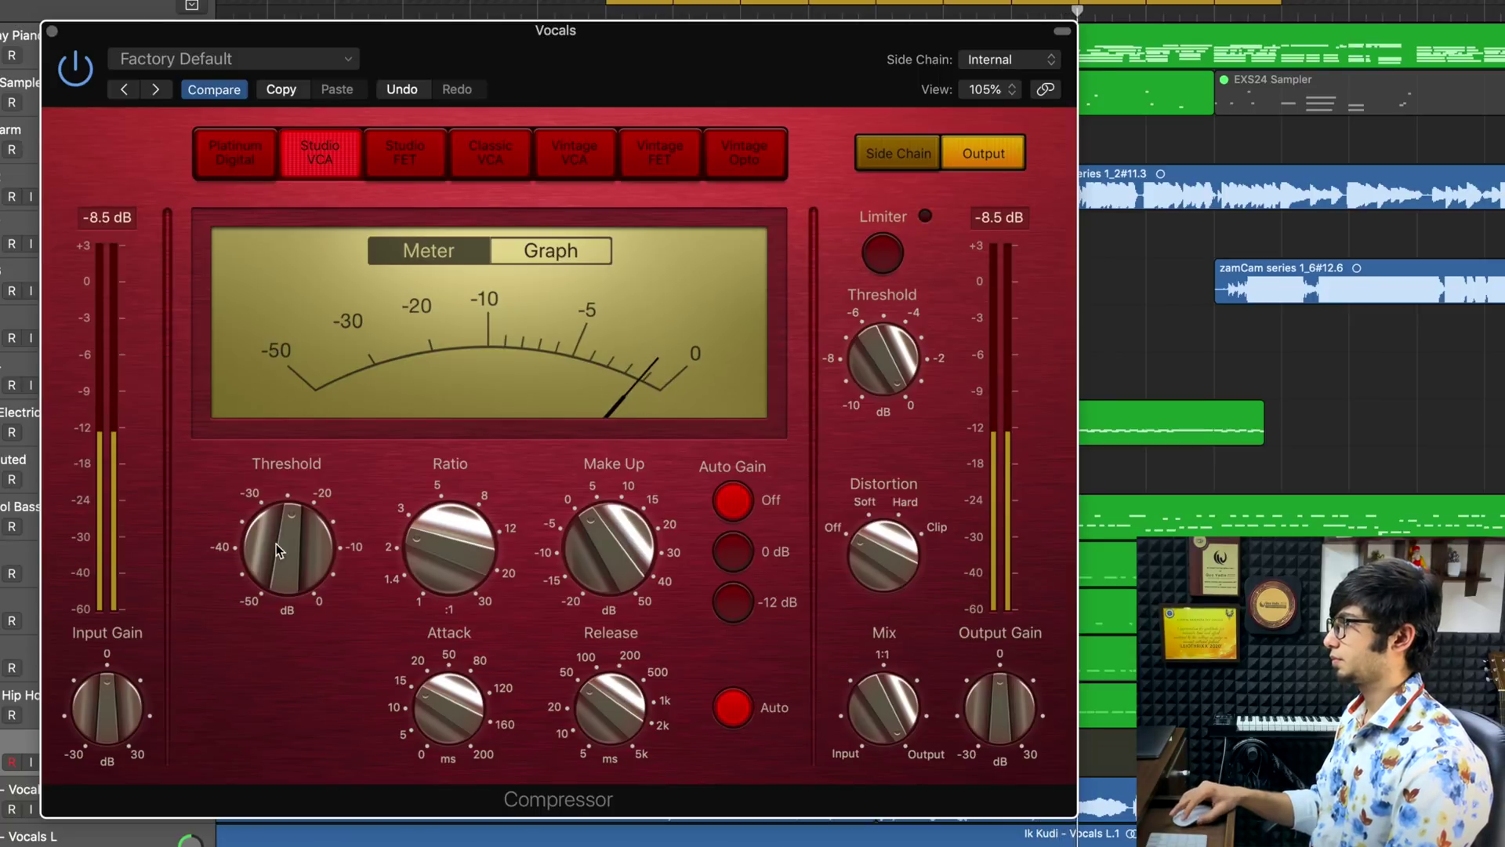
mouse_move(592, 548)
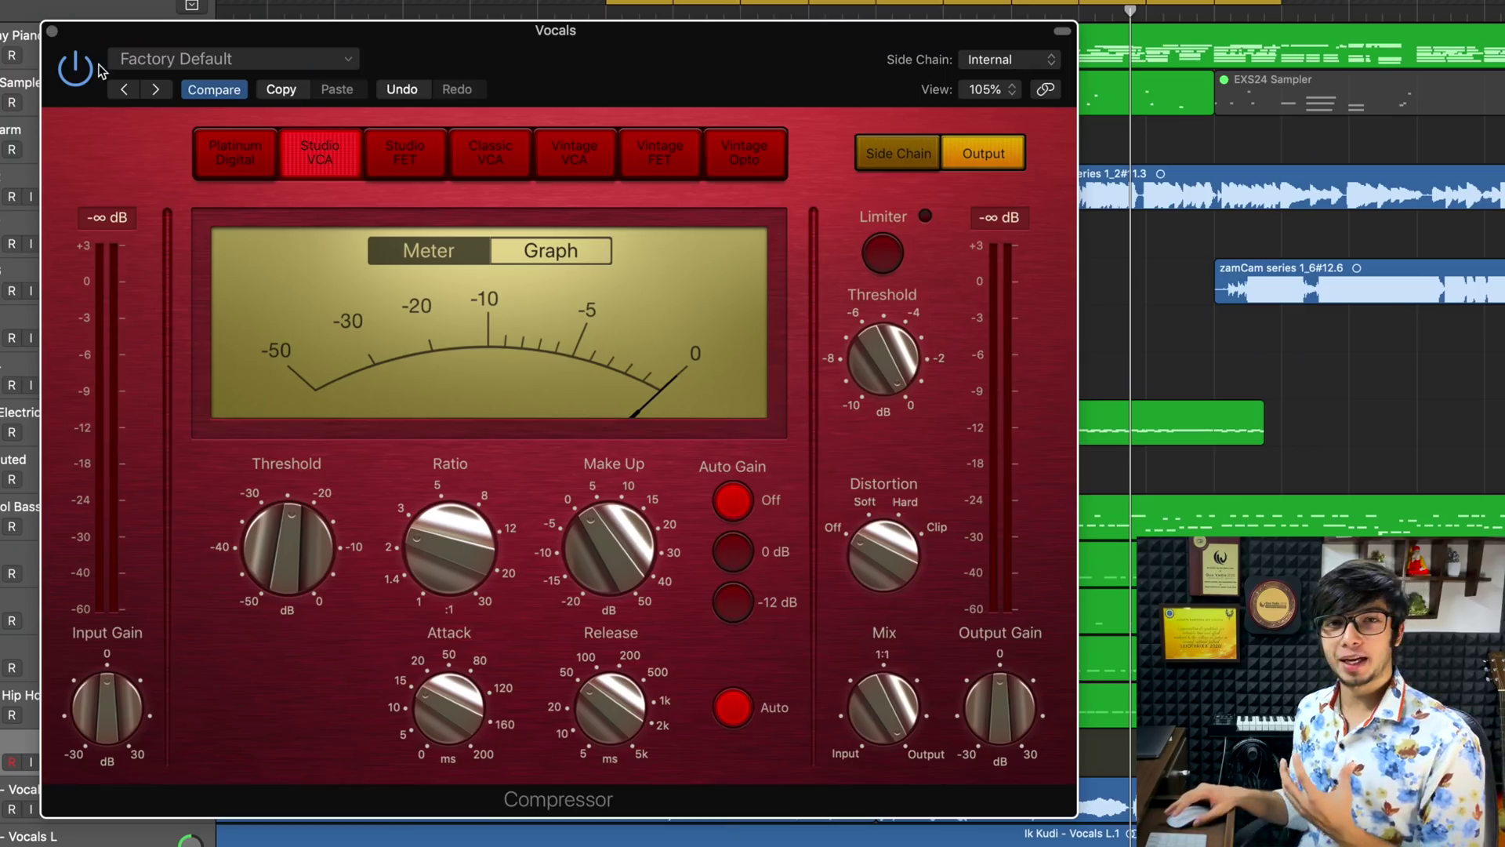
left_click(53, 33)
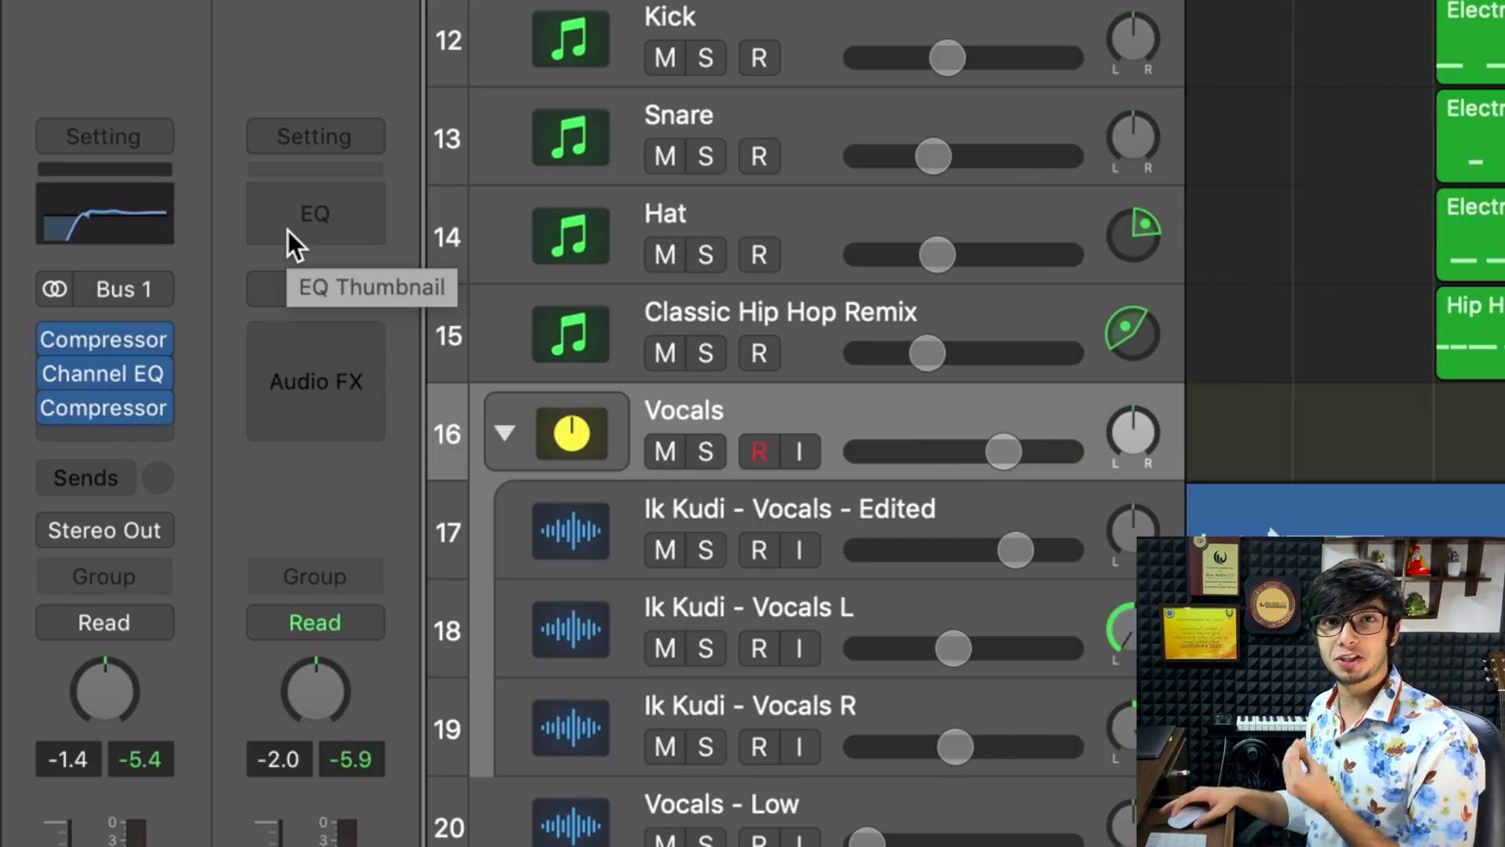
- Bypass all three plug-ins on the Vocals track for a before-and-after comparison and re-enable them
mouse_move(49, 334)
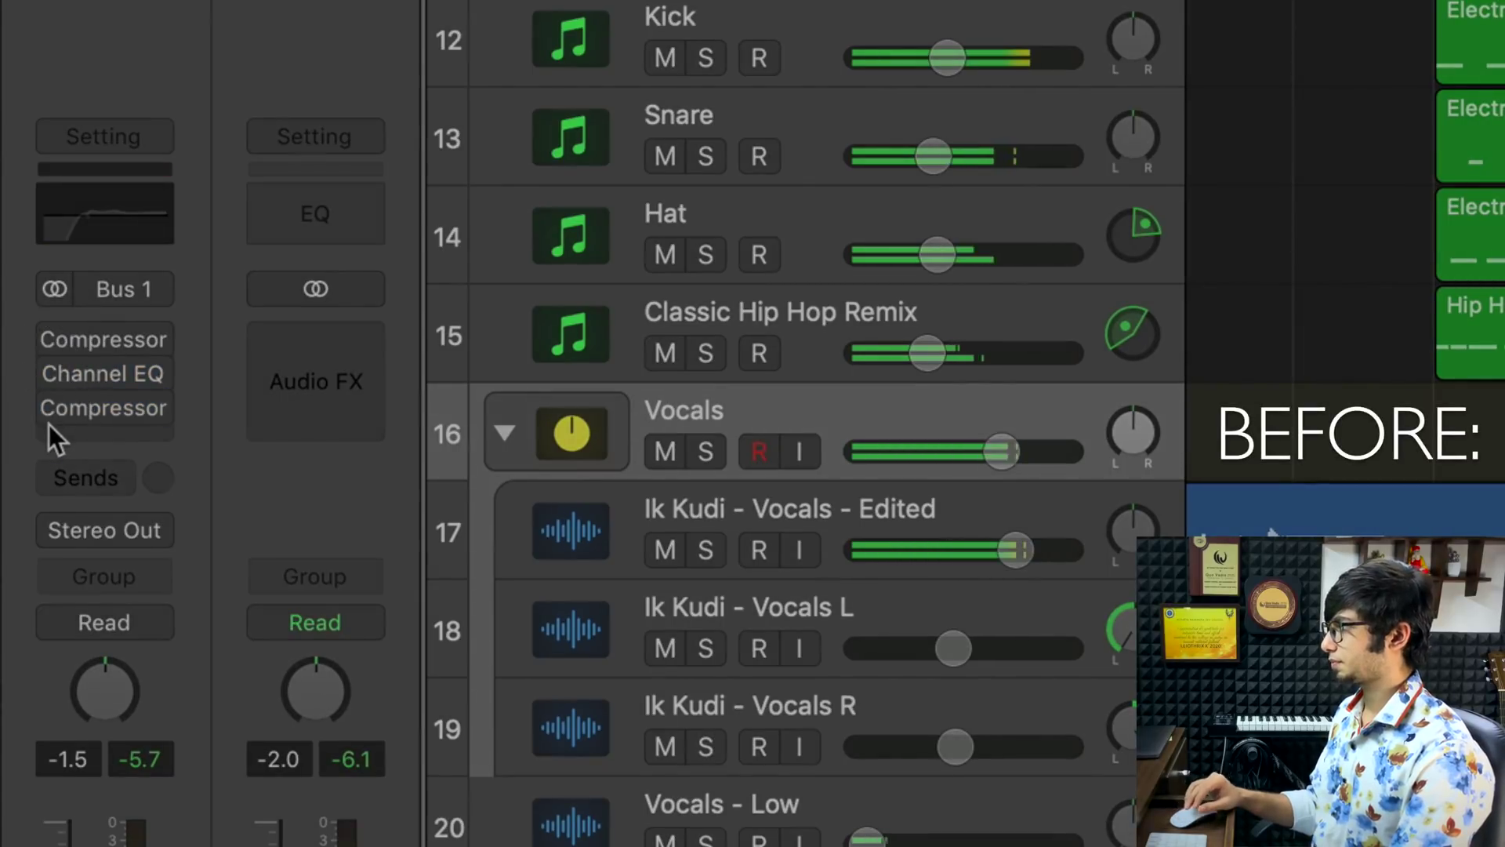
mouse_move(53, 338)
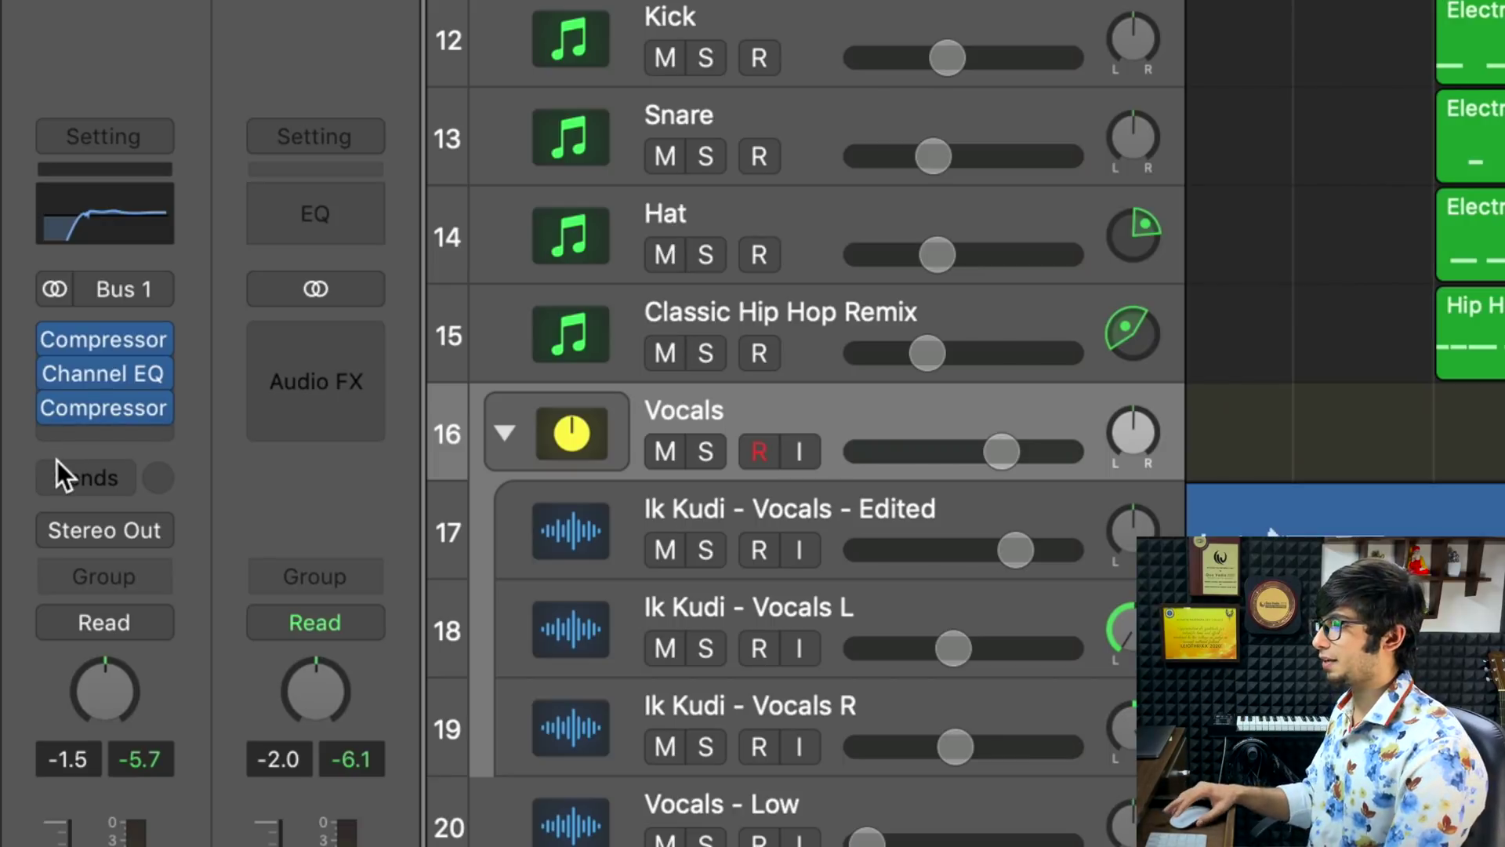
- Add two sends on the Vocals track, one to Bus 14 (LXP Hall) and one to Bus 15 (H Delay)
left_click(83, 475)
mouse_move(131, 529)
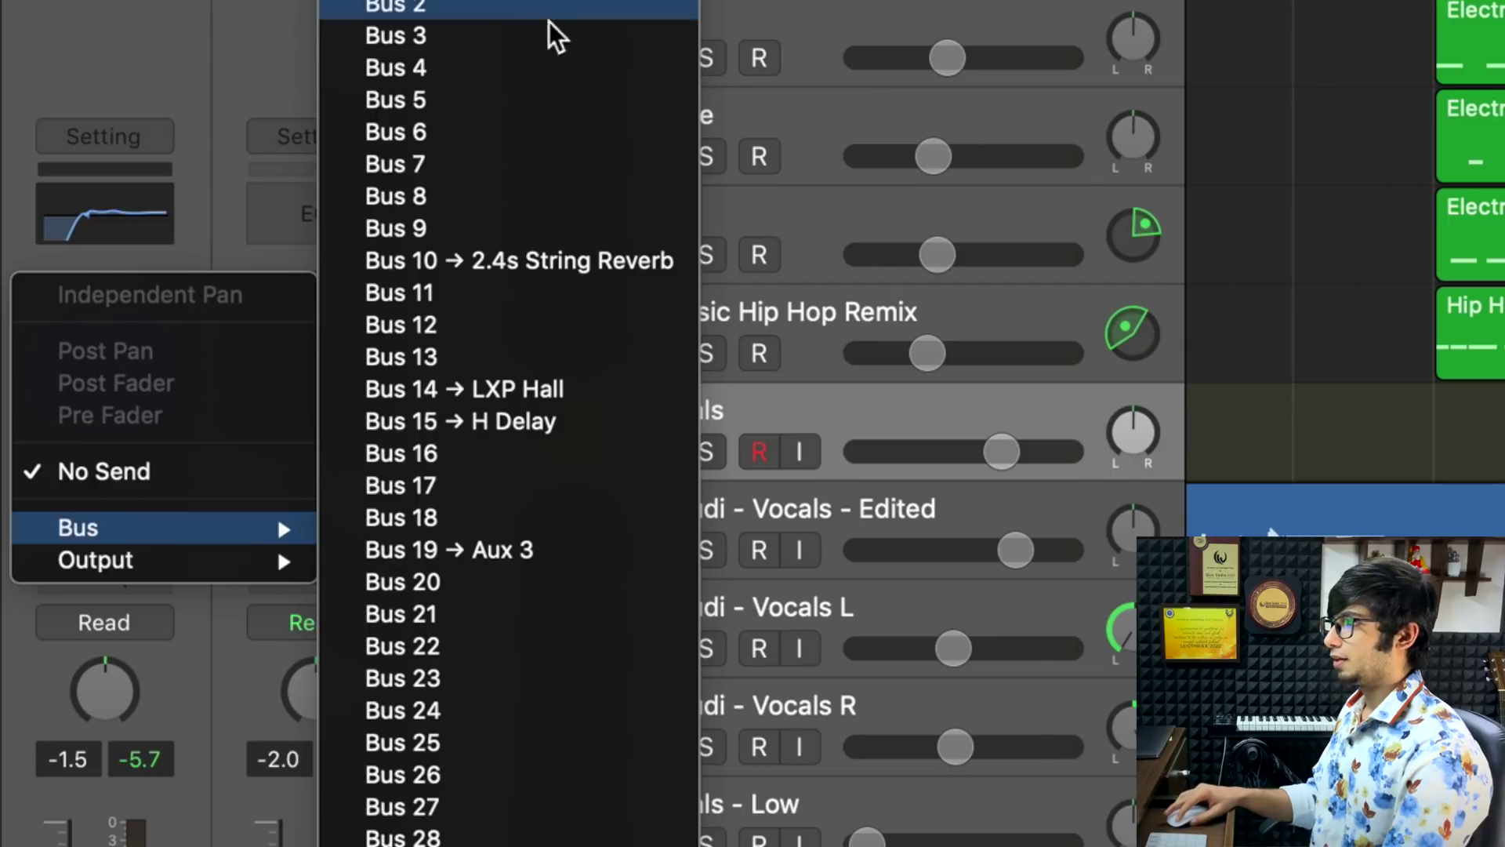
left_click(481, 388)
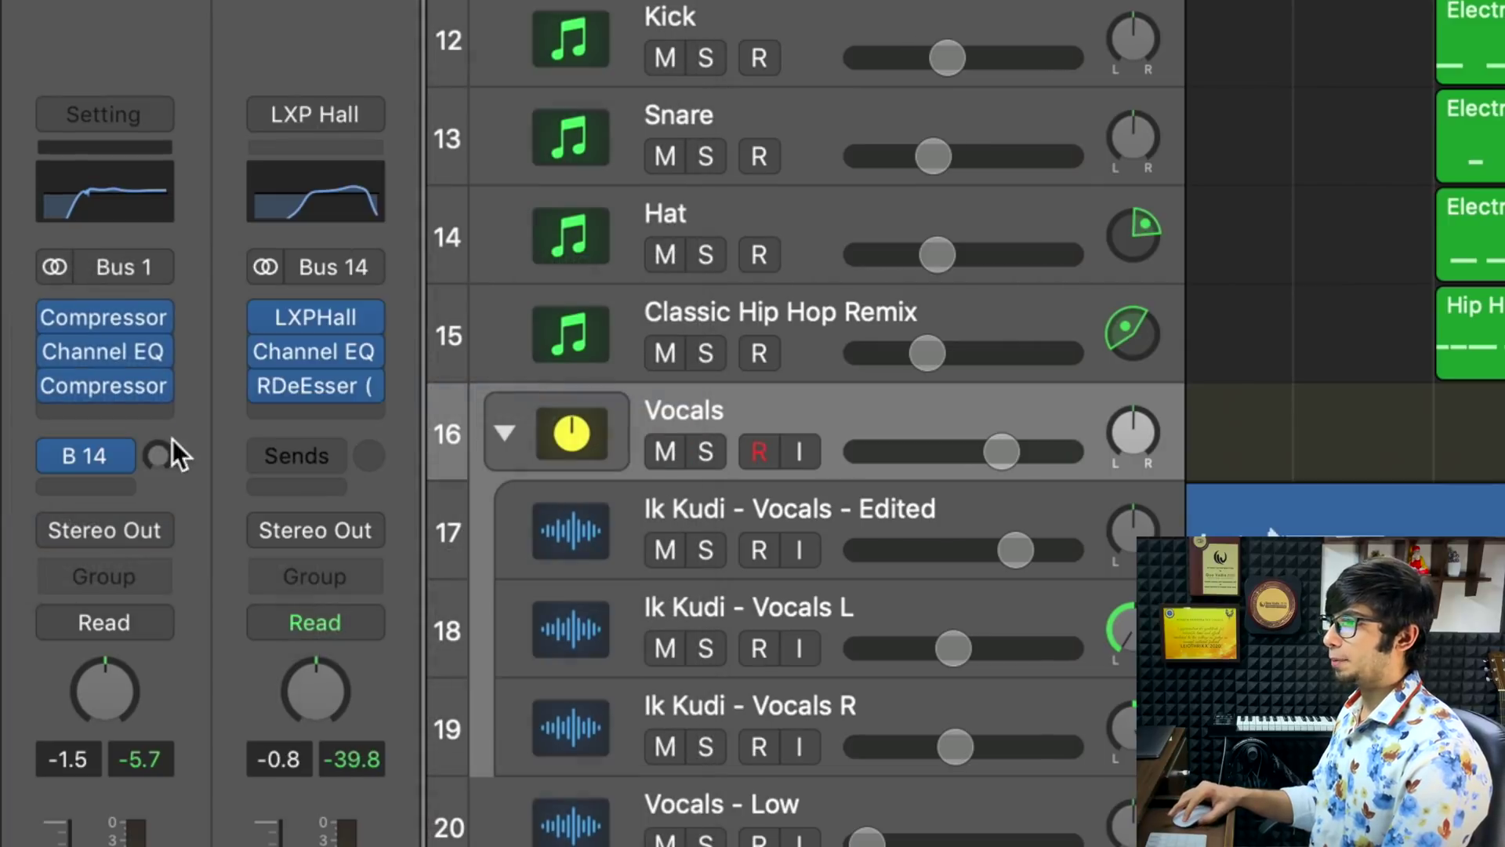
left_click(115, 491)
mouse_move(279, 538)
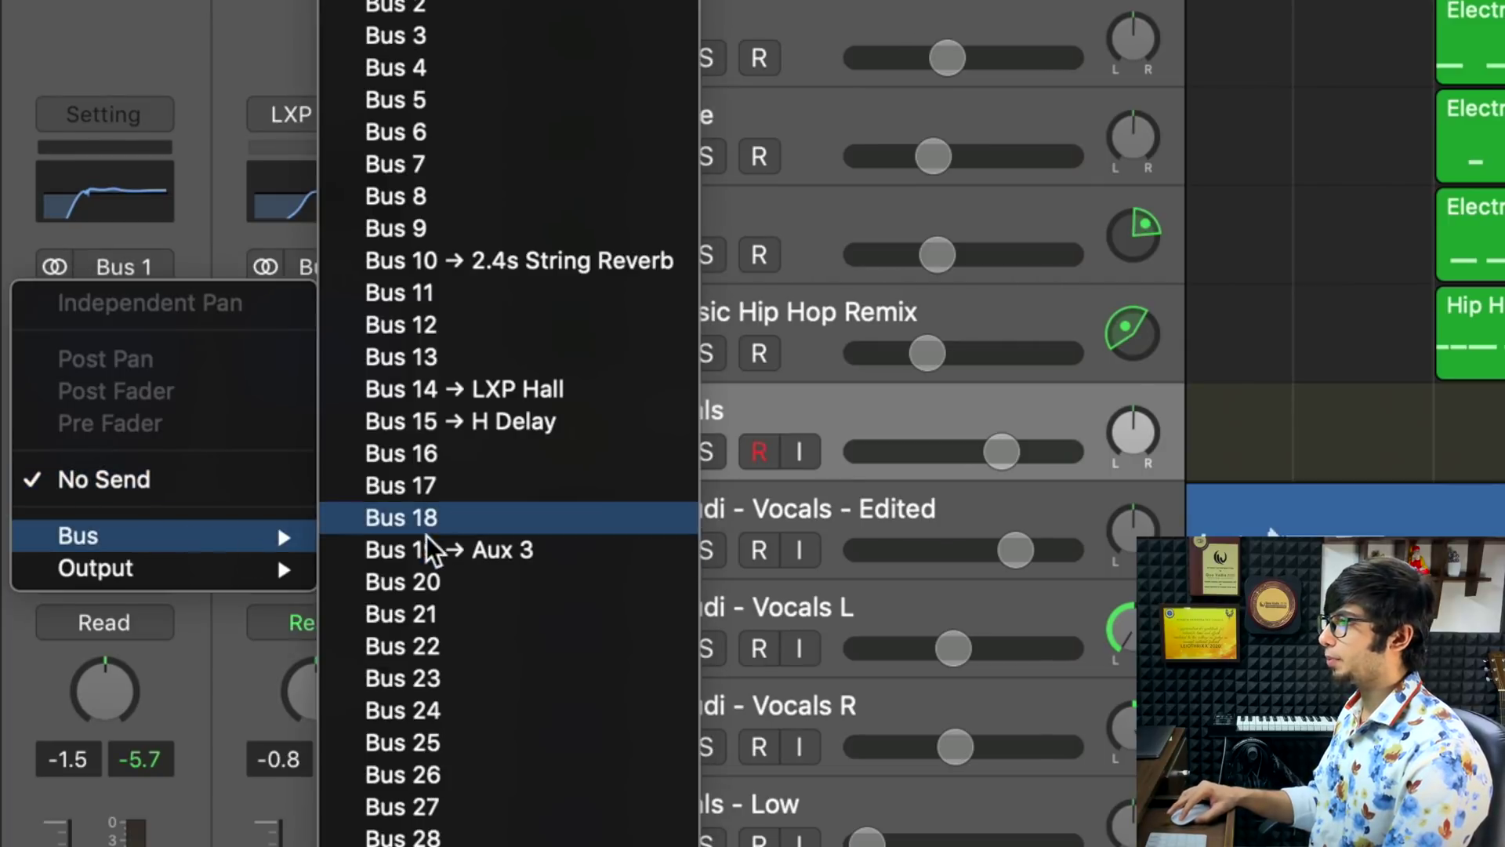
left_click(510, 424)
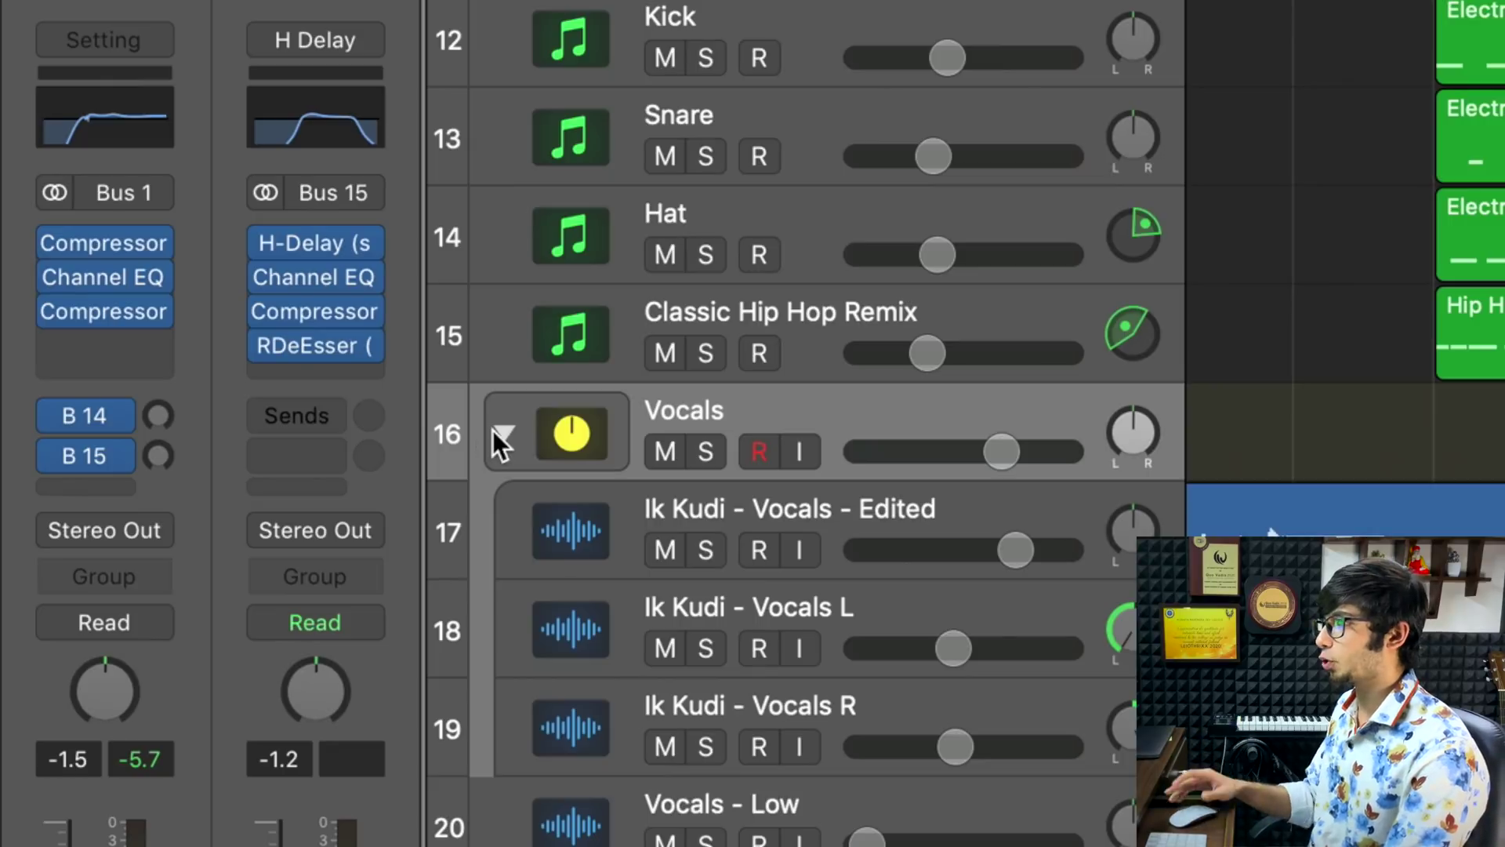
- Start playback and raise the Vocals track's reverb and delay sends, setting the Bus 15 send to -22.6 dB
key("space")
left_click_drag(156, 417, 167, 275)
left_click_drag(159, 456, 155, 388)
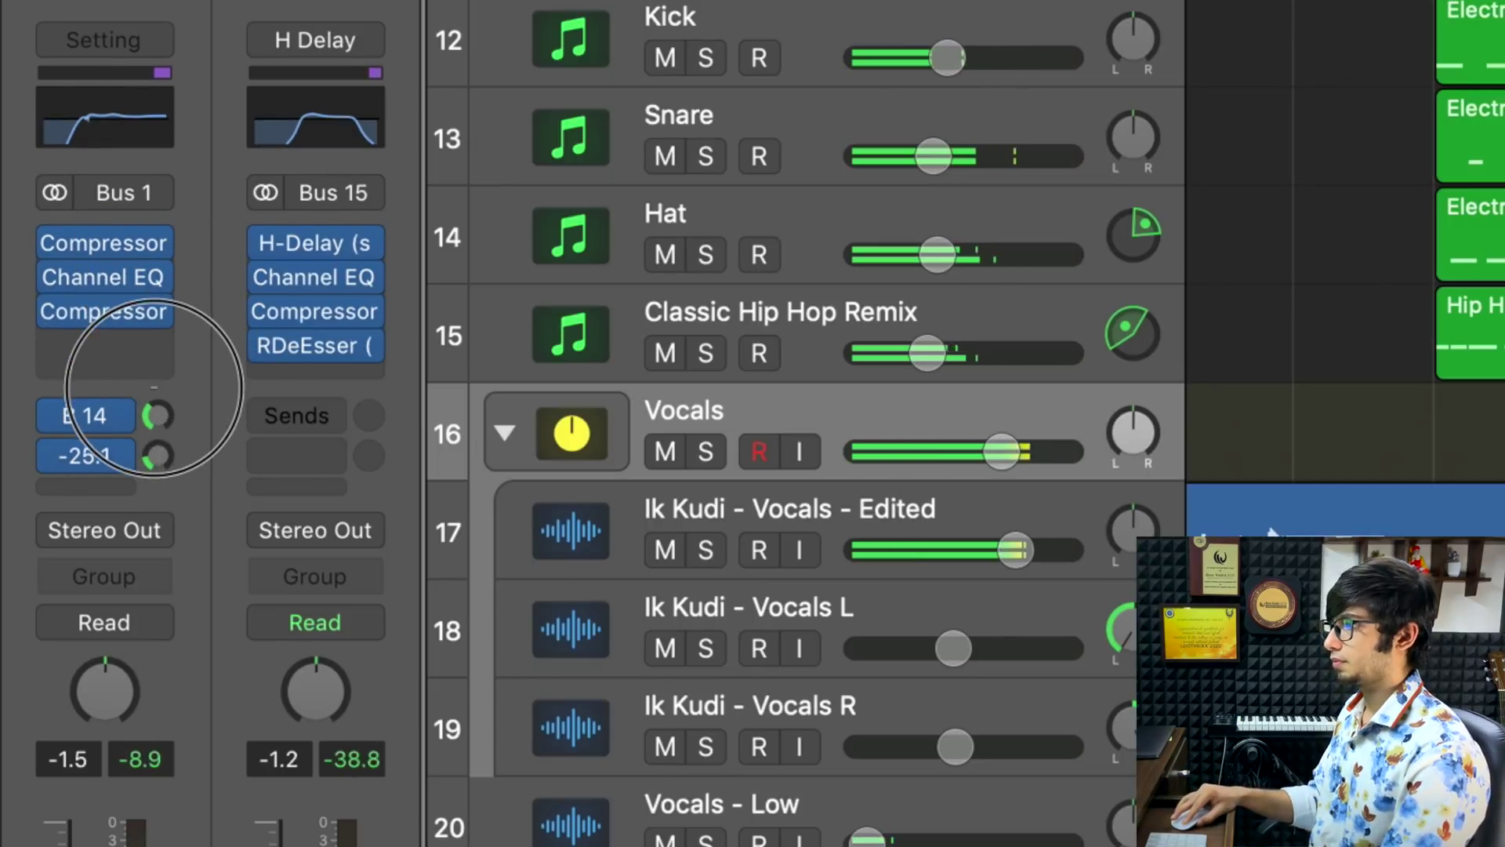
left_click(157, 417)
left_click_drag(157, 454, 161, 451)
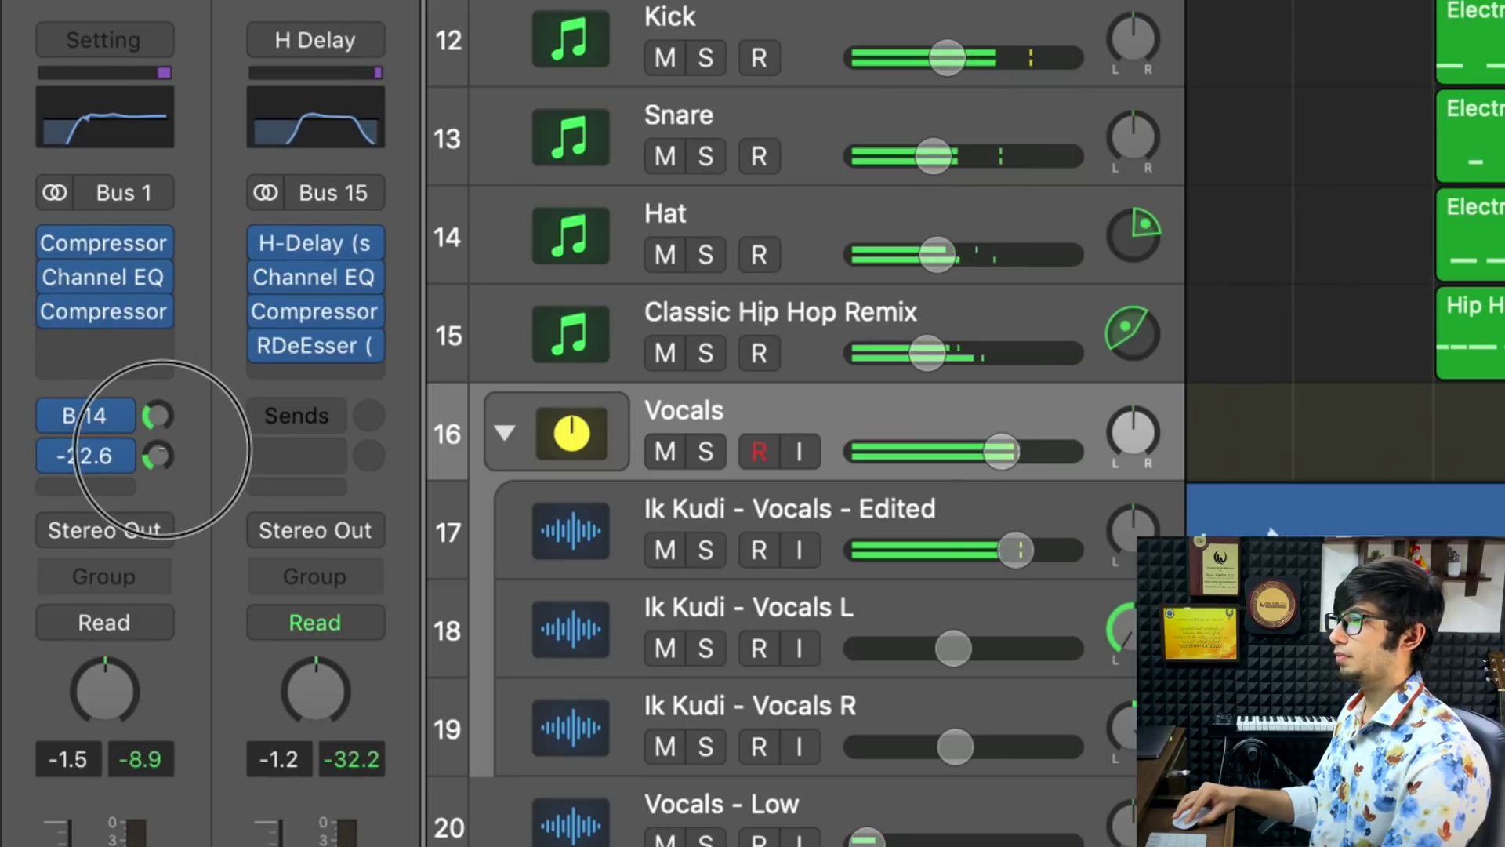
left_click(165, 414)
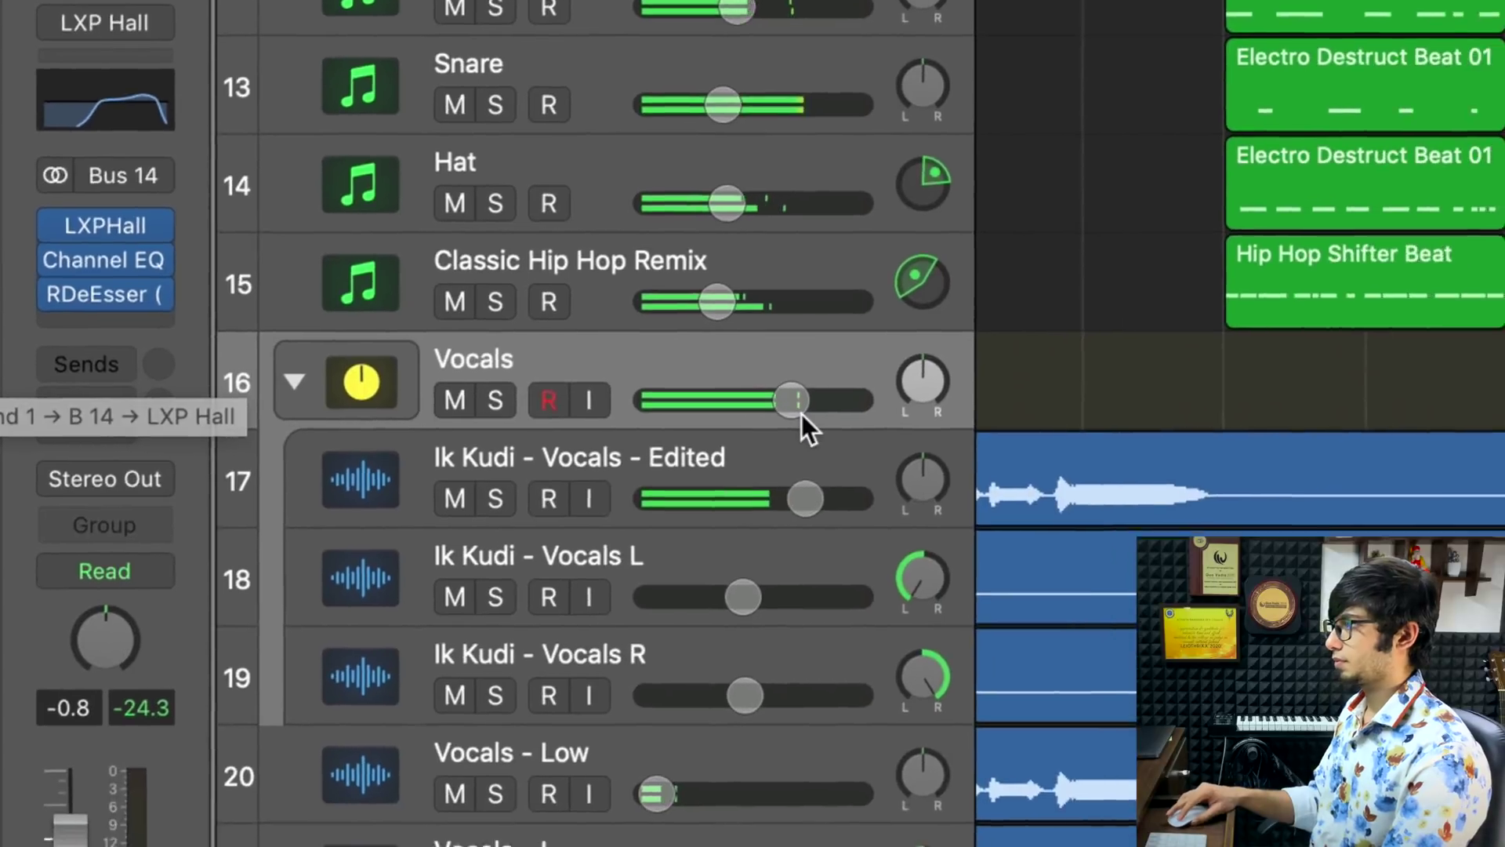
- Fine-tune the Vocals track's volume to -1.4 dB and its Bus 15 send to -22.6 dB against the music
left_click_drag(801, 413, 807, 409)
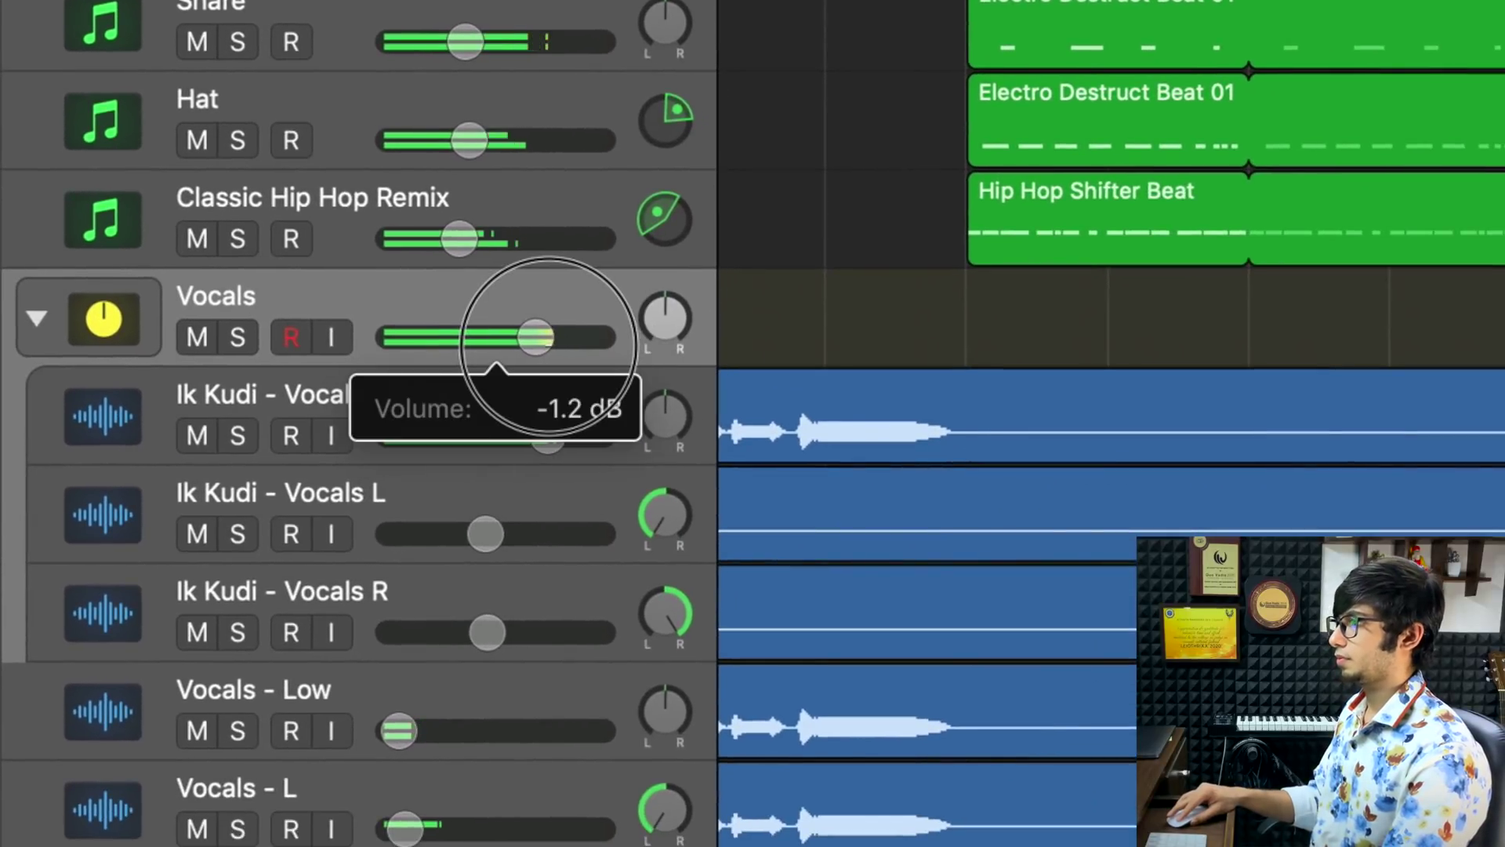
mouse_move(541, 341)
left_mouse_down()
mouse_move(549, 354)
mouse_move(538, 337)
left_mouse_up()
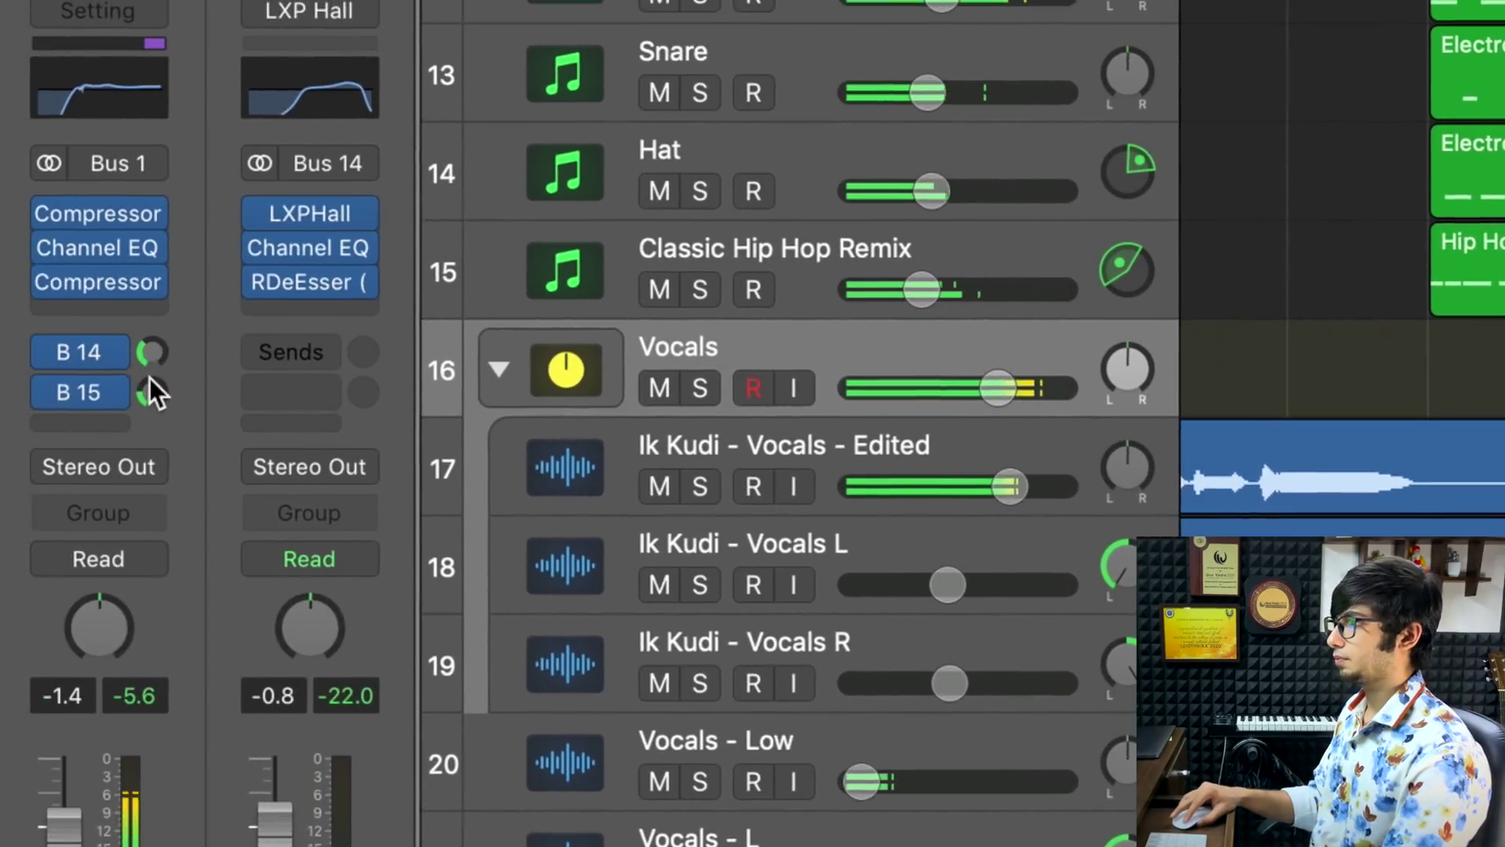
left_click(151, 389)
left_click_drag(153, 384, 158, 371)
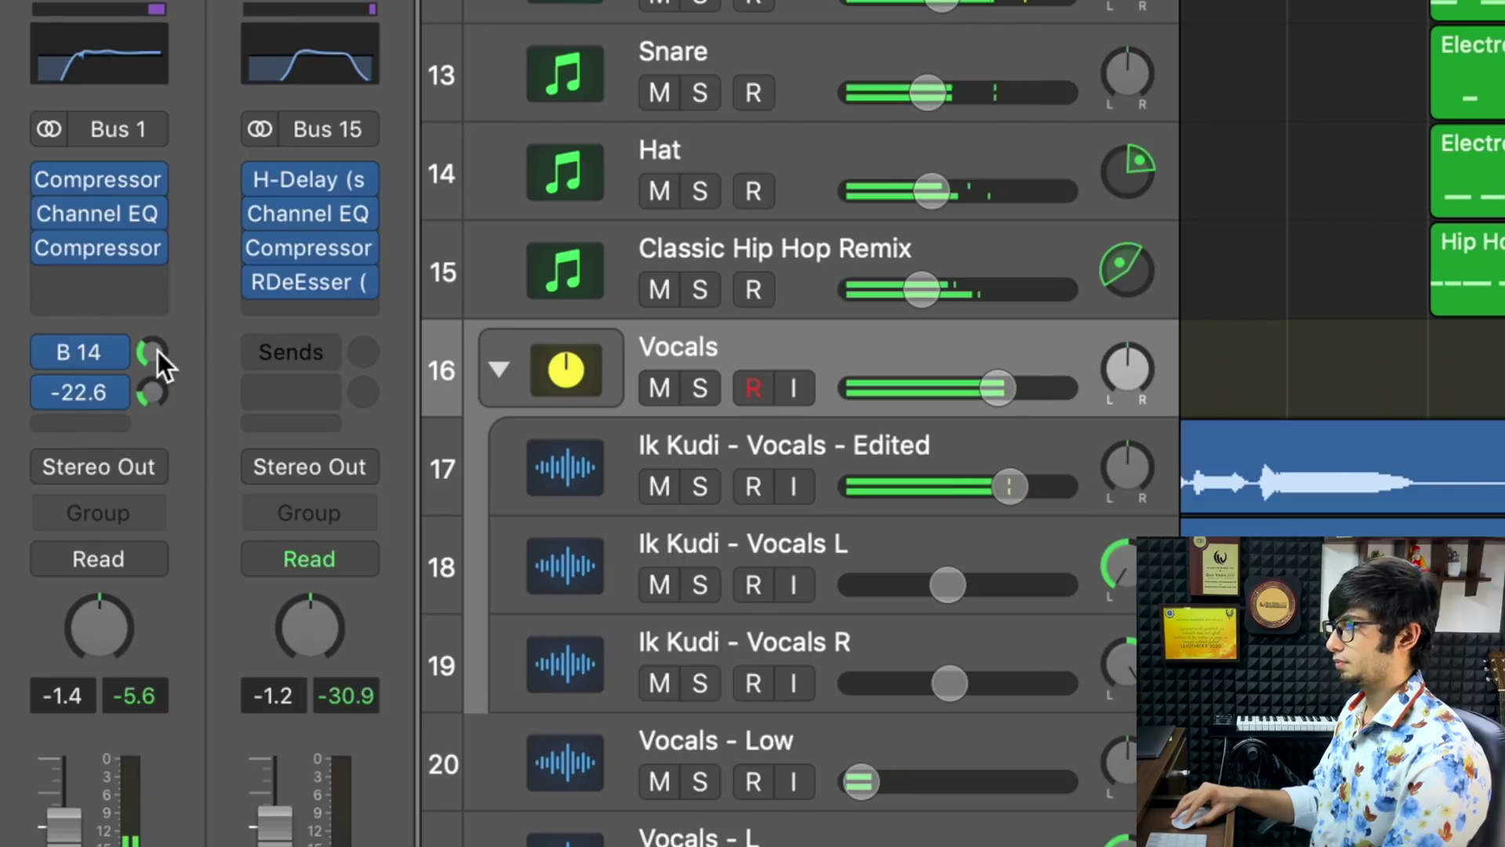
left_click(159, 352)
- Solo the Vocals track to check its Bus 14 and Bus 15 sends, and unsolo it
left_click(707, 384)
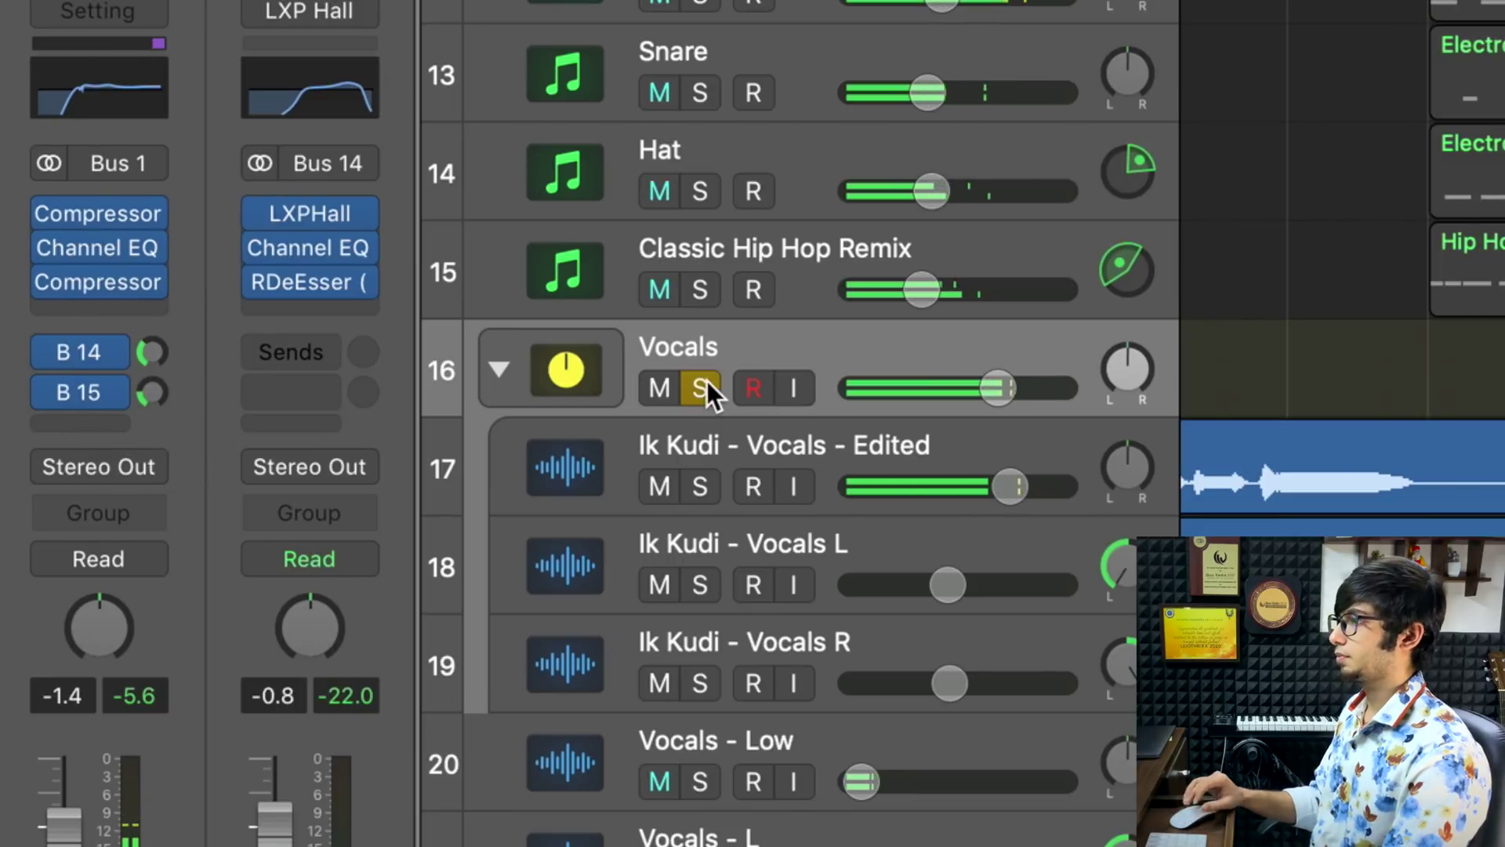
left_click(152, 390)
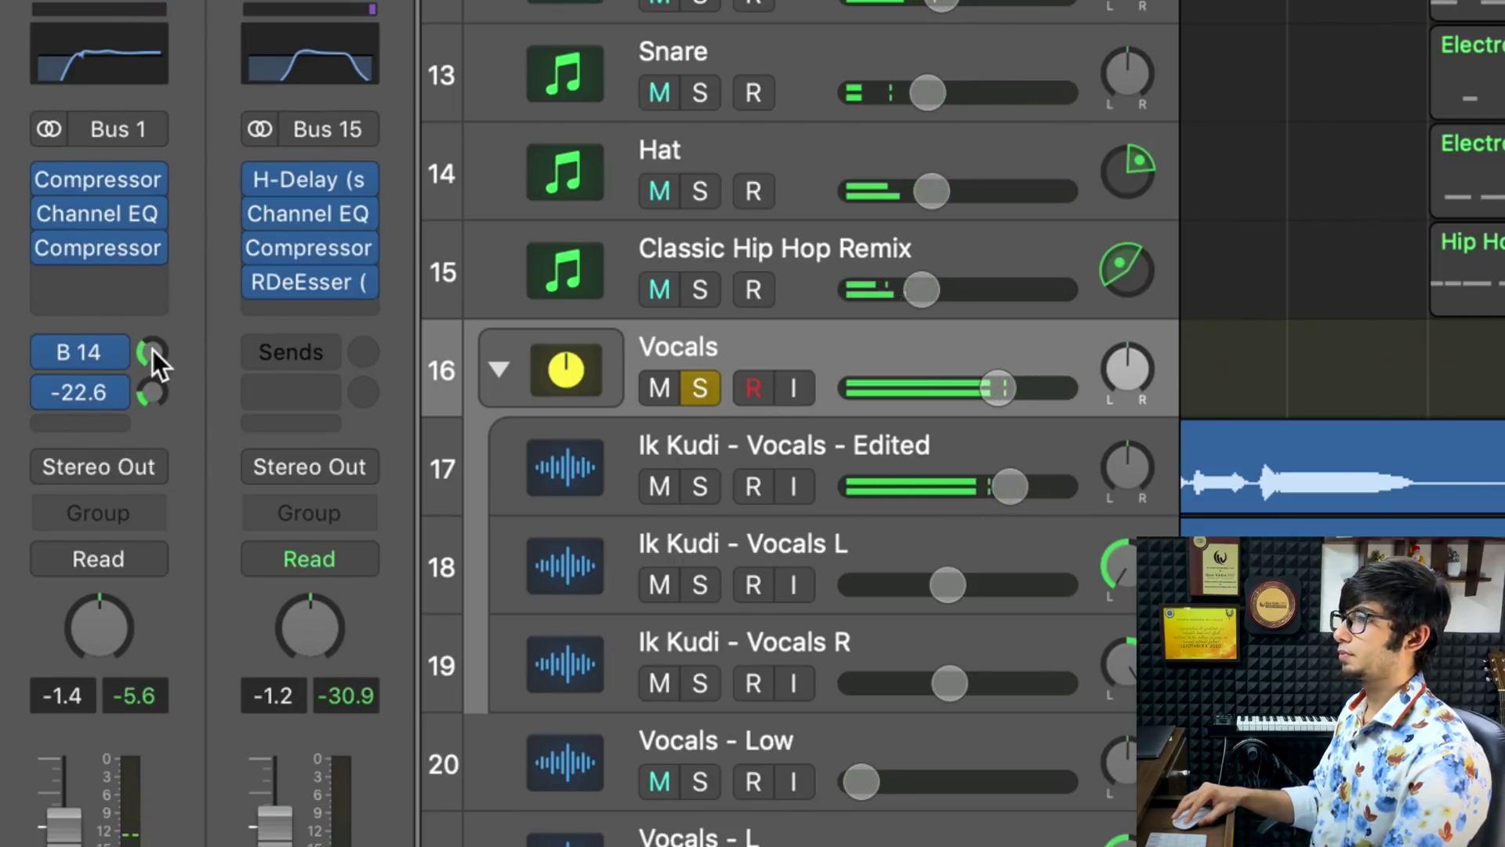
left_click(157, 354)
left_click(162, 390)
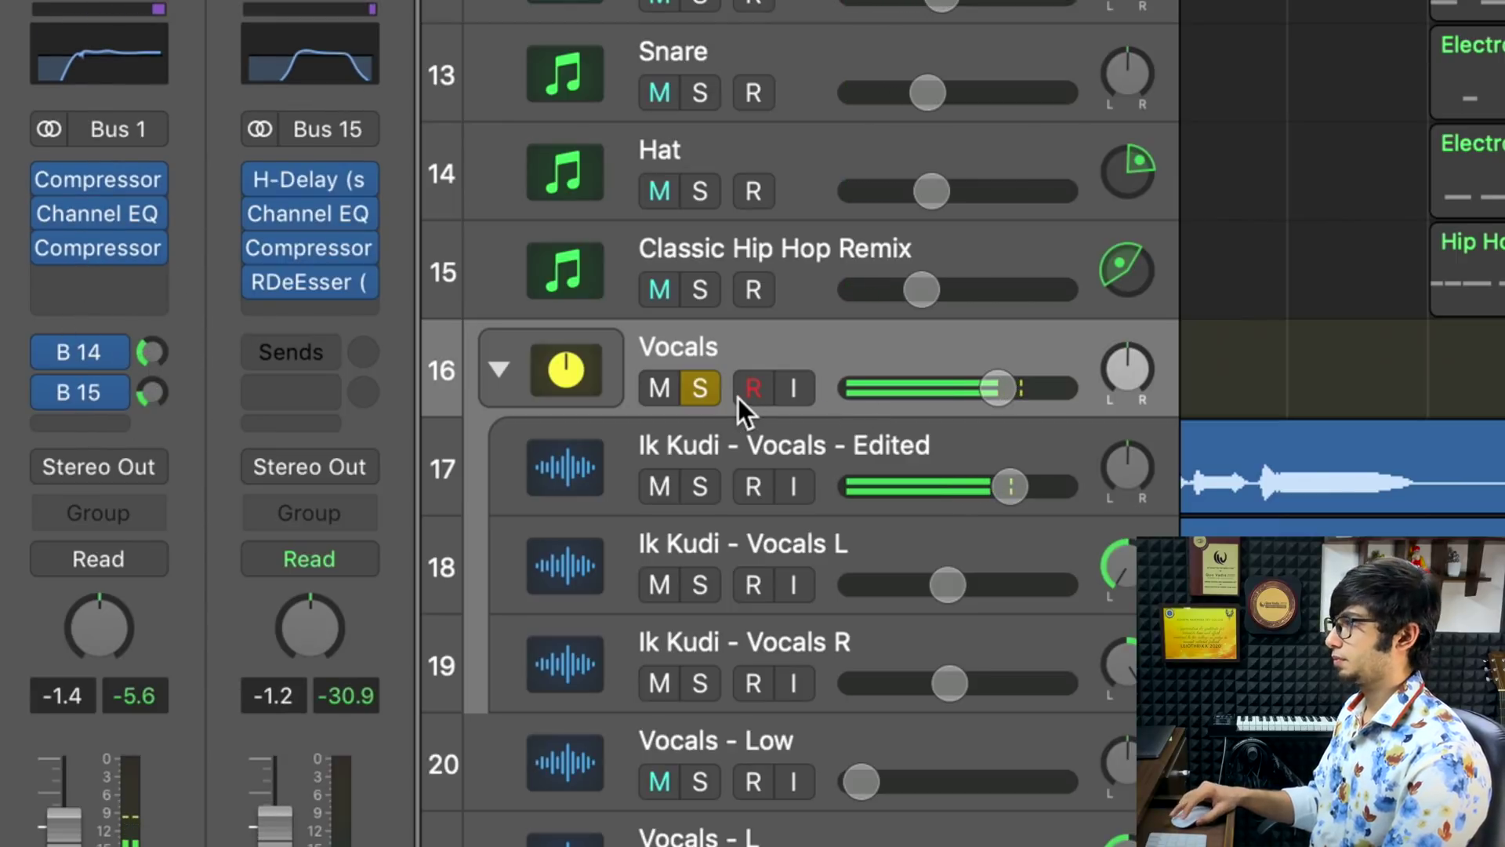
left_click(710, 392)
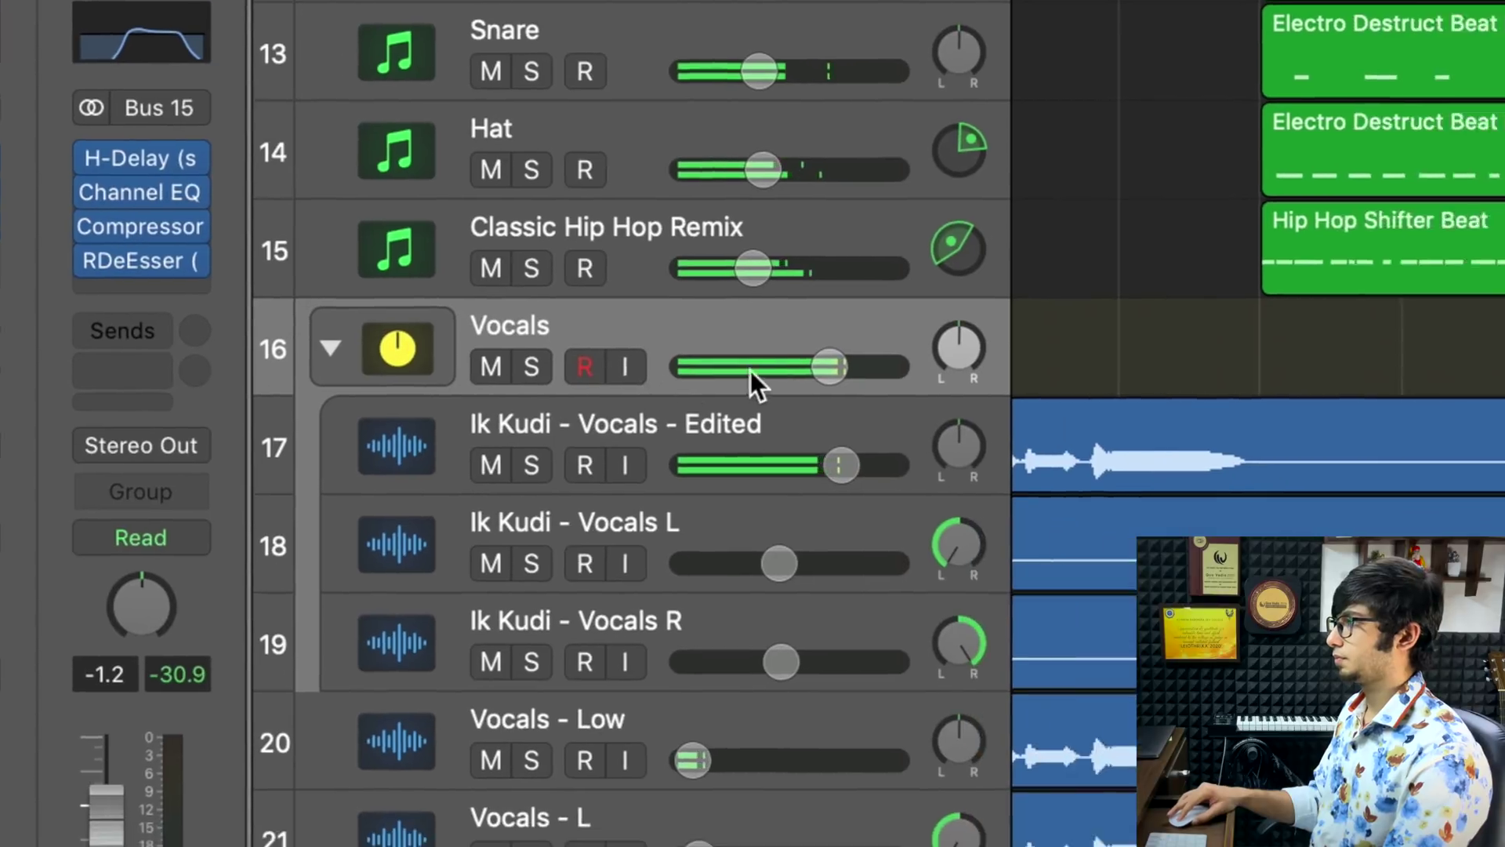
- Set the Vocals track's volume to -1.2 dB in the full mix and stop playback
left_click(996, 388)
left_click_drag(578, 336, 575, 335)
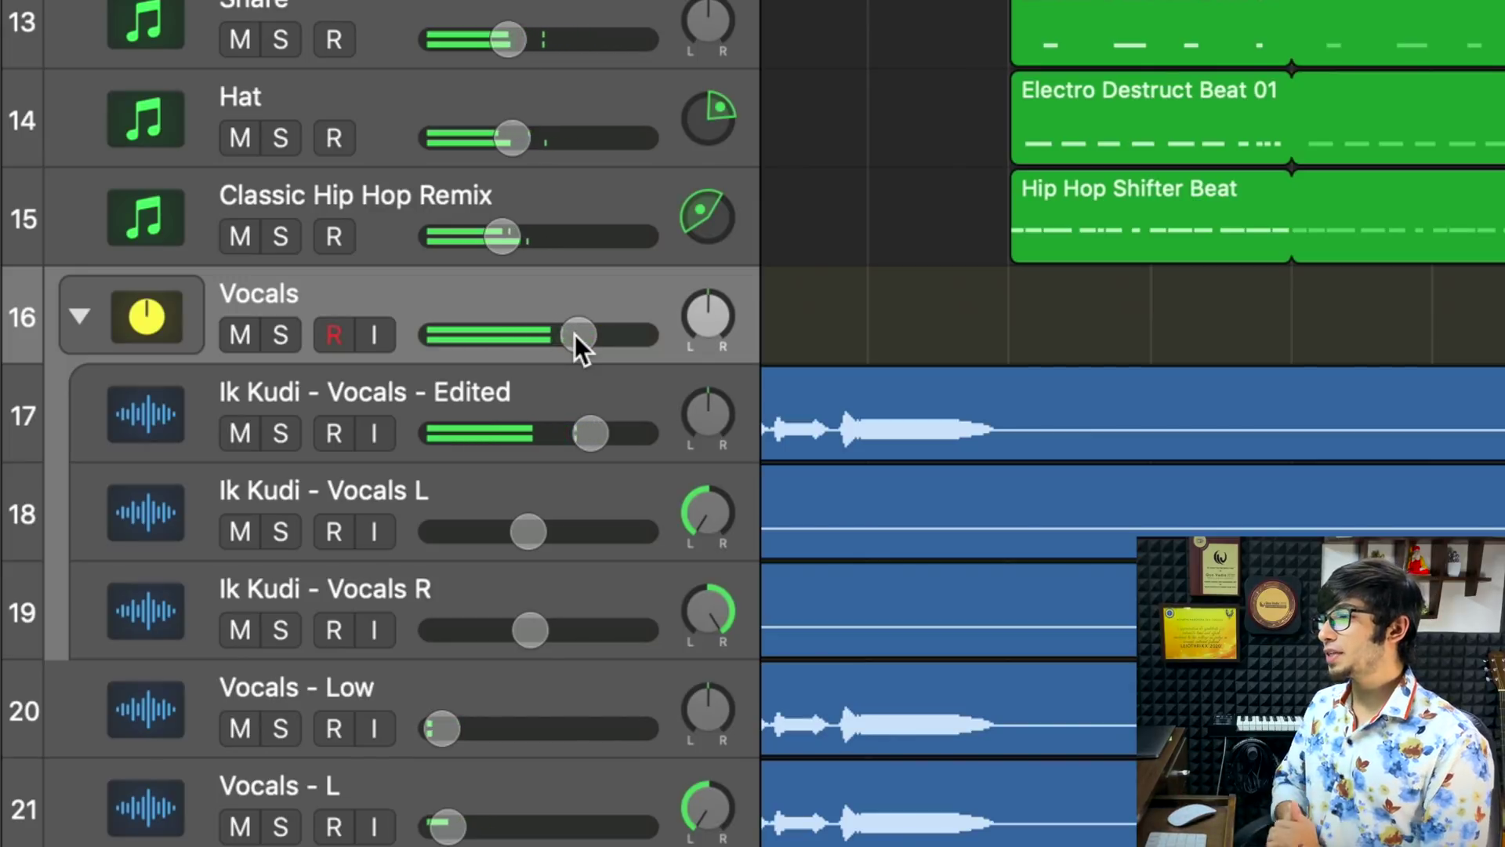
key("space")
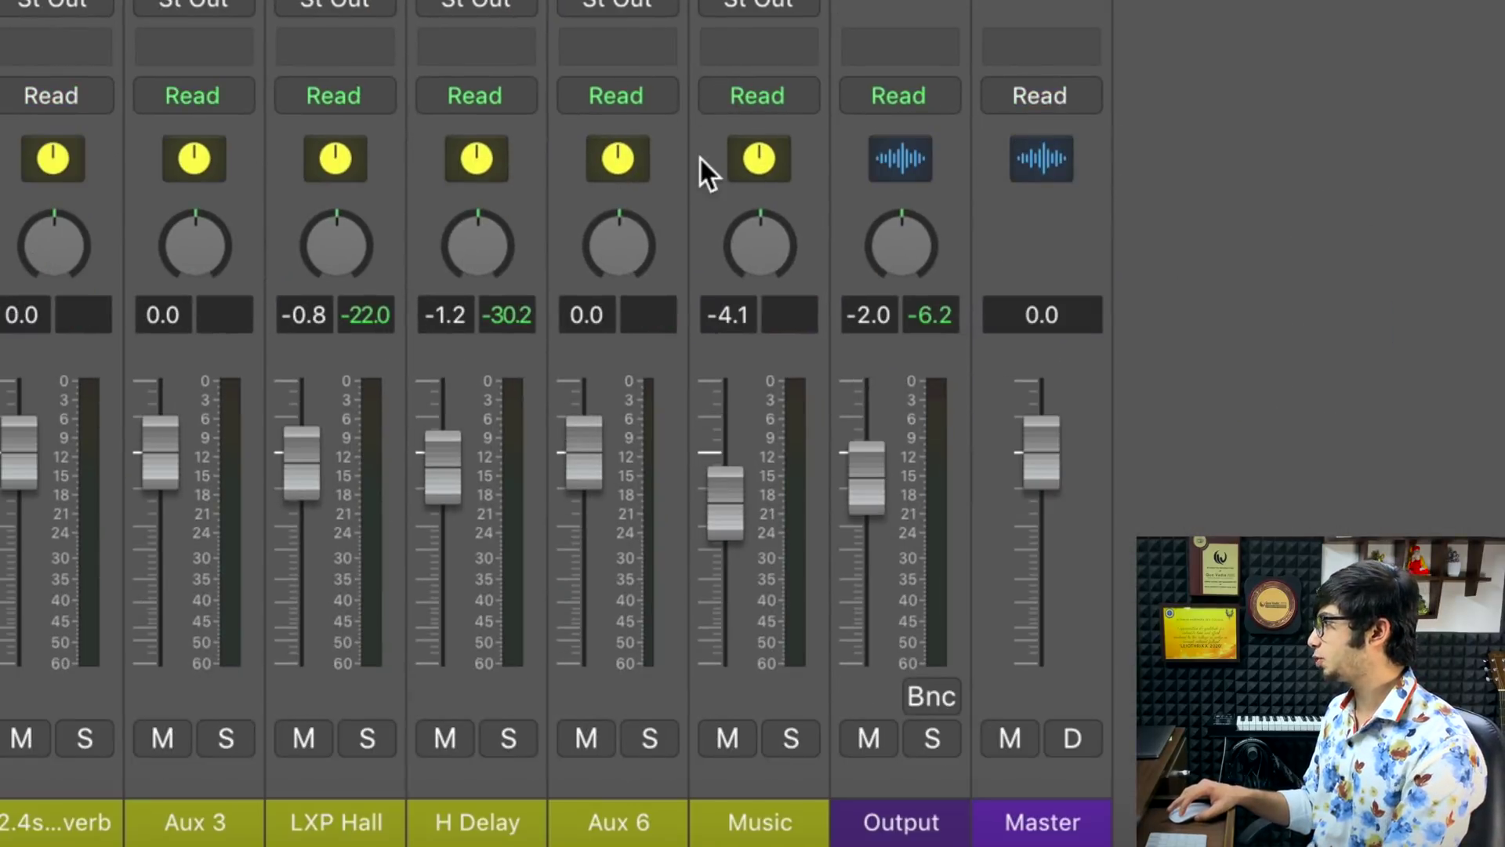
- Insert a Channel EQ on the Music aux channel, hide the mixer and move the EQ window aside
left_click(712, 153)
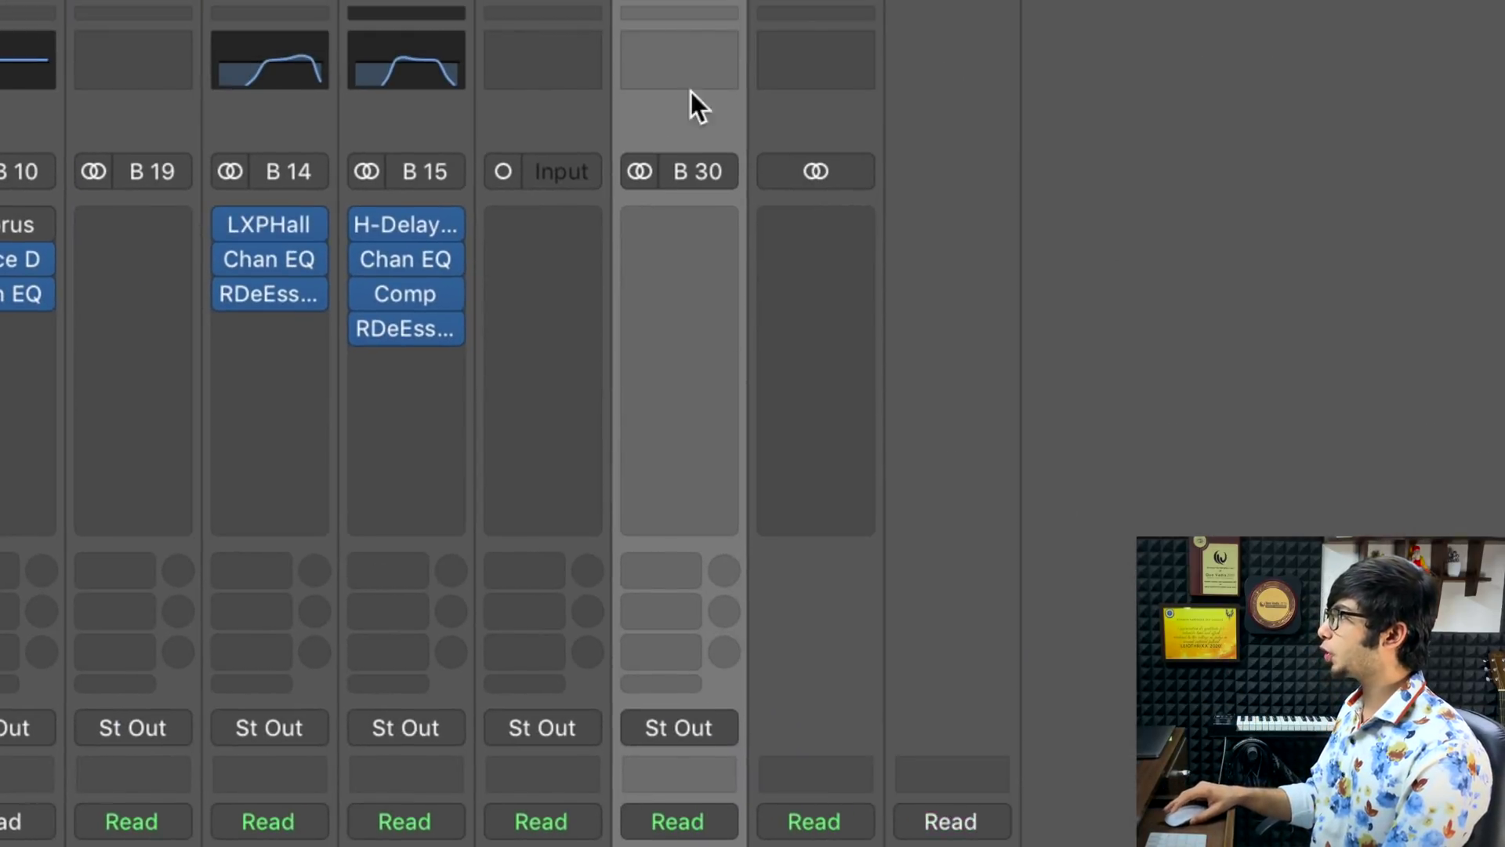
double_click(692, 59)
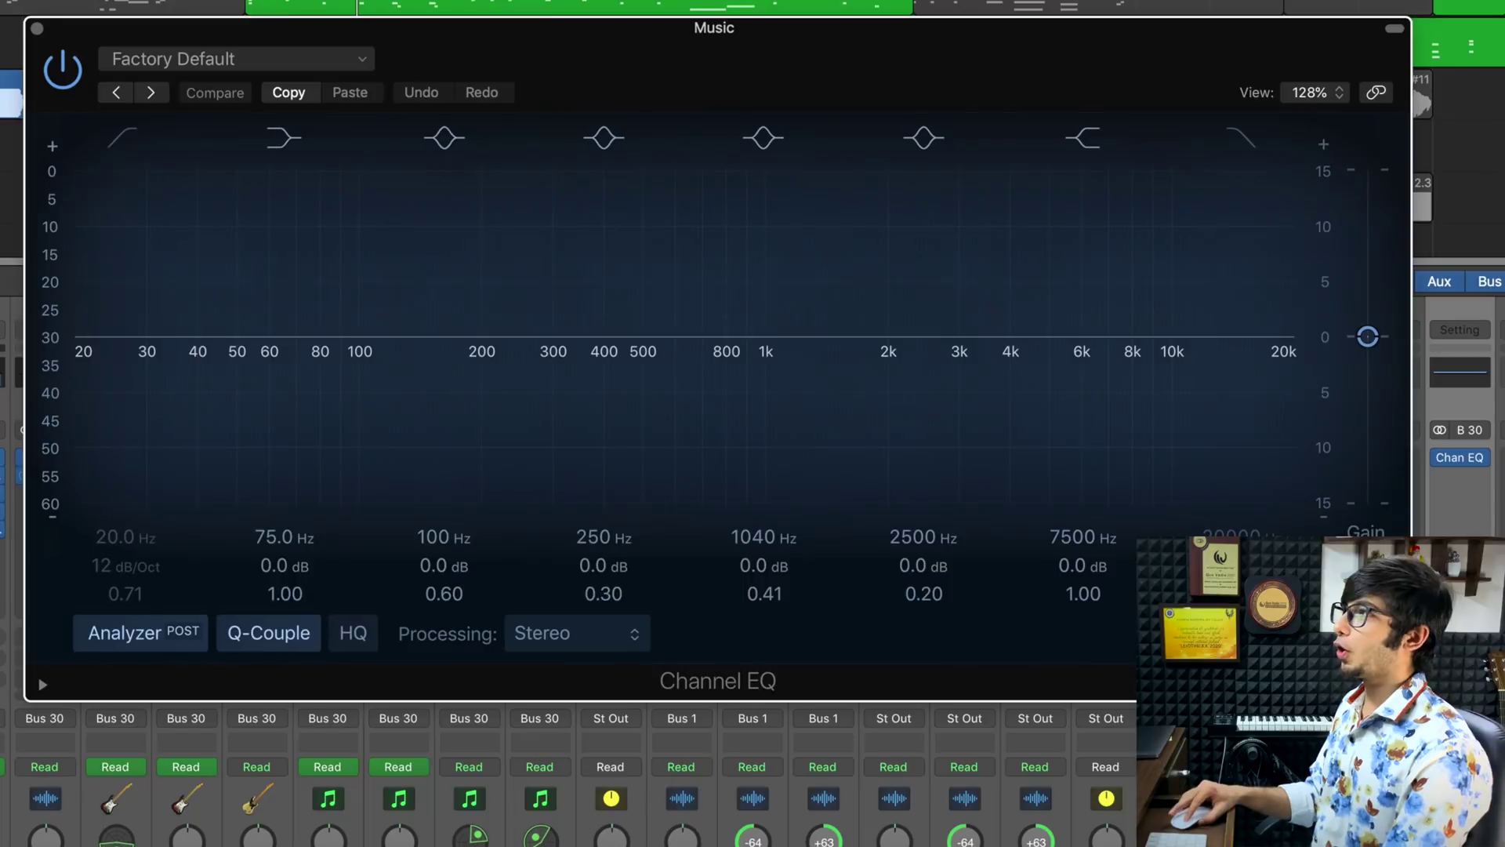
key("x")
mouse_move(813, 48)
left_mouse_down()
mouse_move(642, 21)
mouse_move(829, 69)
left_mouse_up()
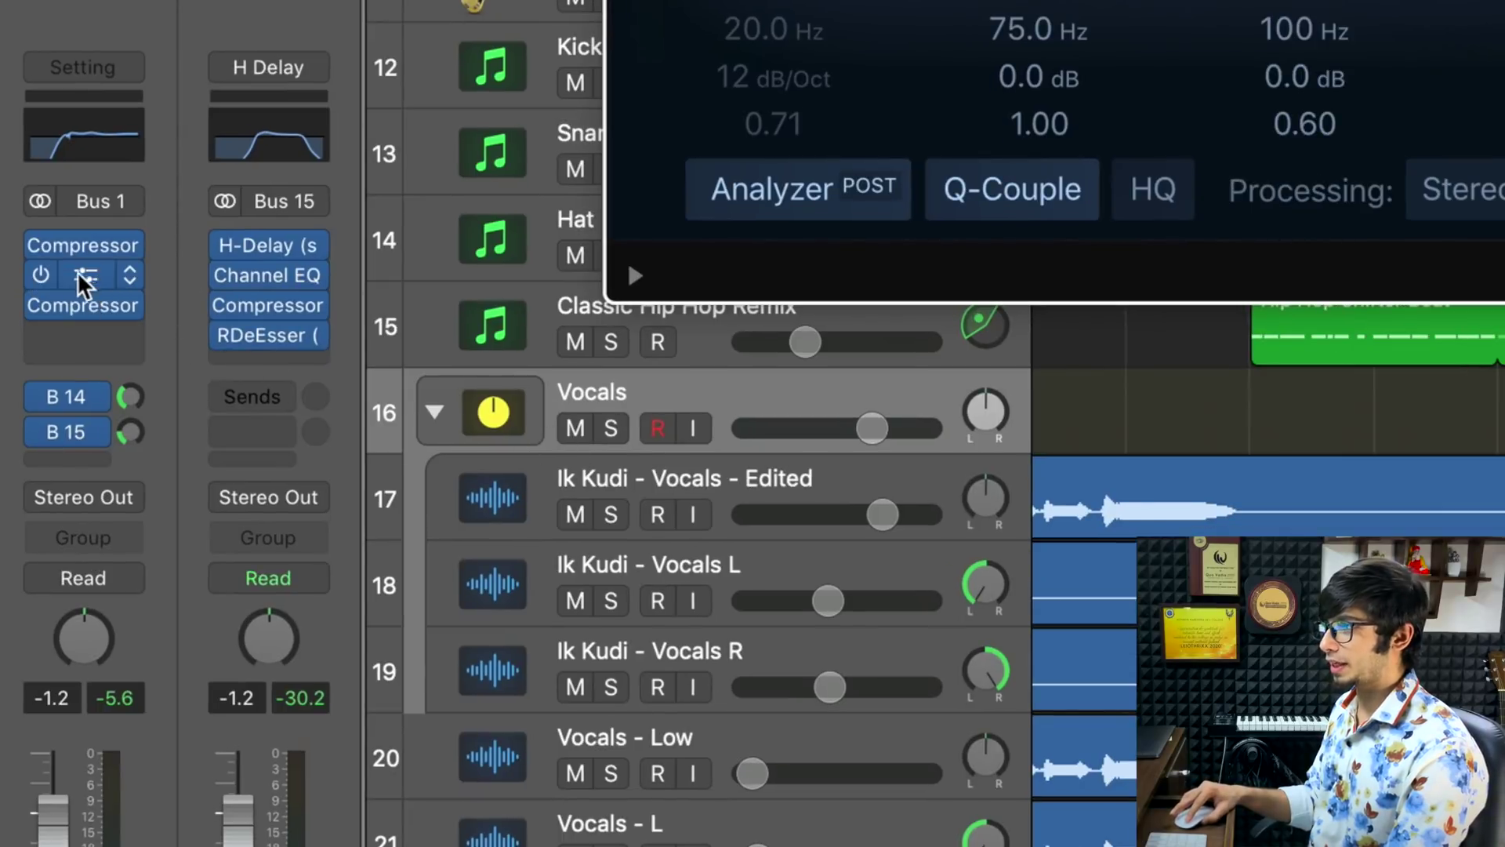
- Open the Vocals track's Channel EQ for reference to review which frequencies are boosted
left_click(77, 272)
left_click_drag(745, 89, 628, 322)
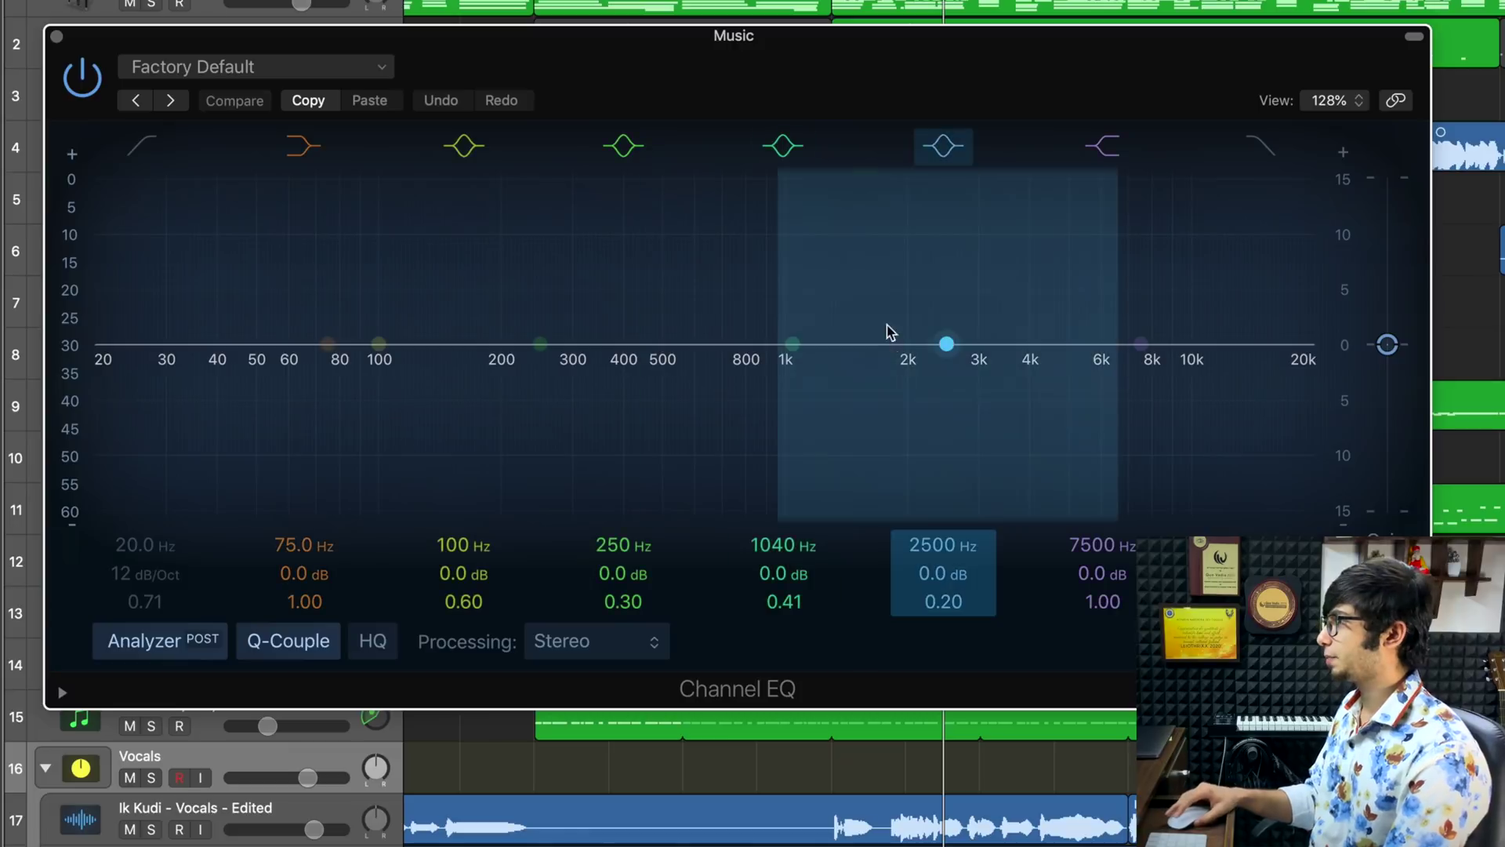
- Start playback and cut the Music EQ by 1.4 dB at 282 Hz with a Q of 2.30
key("space")
mouse_move(540, 345)
left_mouse_down()
mouse_move(588, 356)
mouse_move(562, 366)
left_mouse_up()
left_click_drag(410, 326, 470, 331)
- Cut the Music EQ by 1.1 dB at 1000 Hz and narrow that band to a Q of 1.50
mouse_move(793, 343)
left_mouse_down()
mouse_move(980, 322)
mouse_move(810, 319)
mouse_move(779, 346)
mouse_move(786, 360)
left_mouse_up()
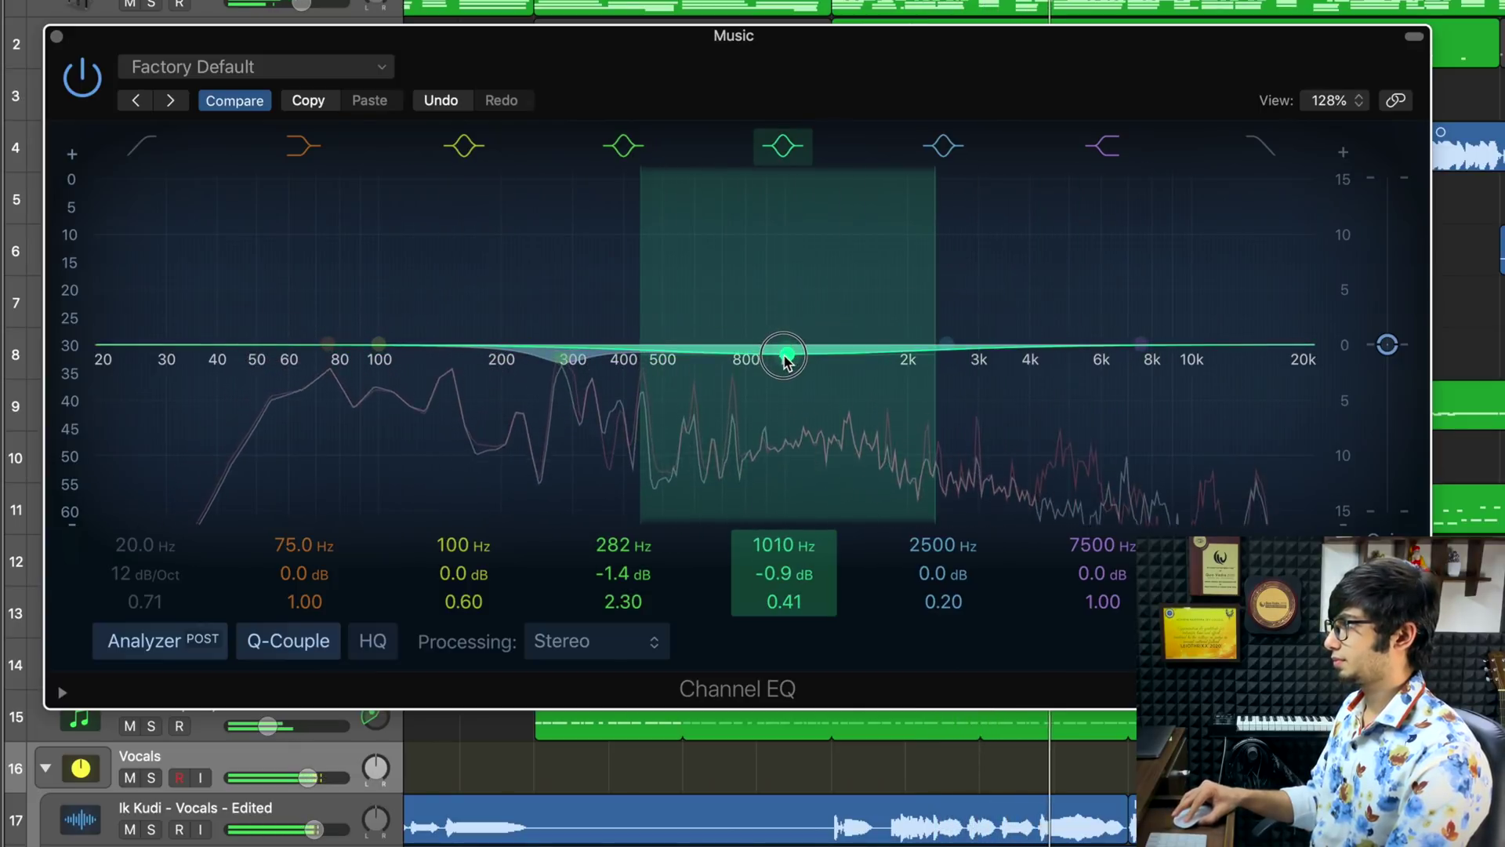
left_click_drag(642, 310, 687, 309)
left_click_drag(786, 354, 785, 355)
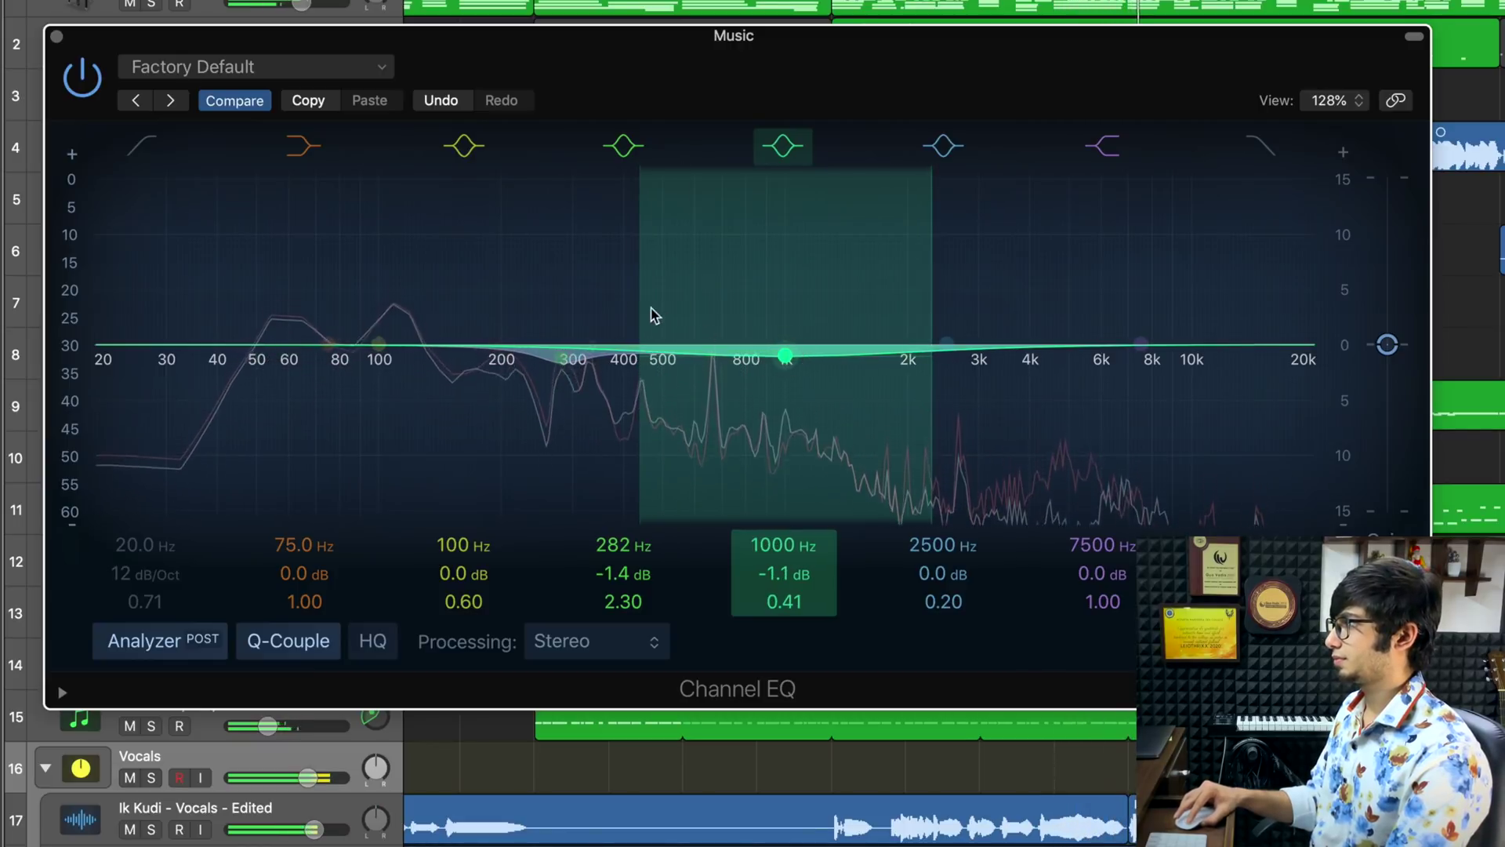
left_click_drag(648, 317, 668, 306)
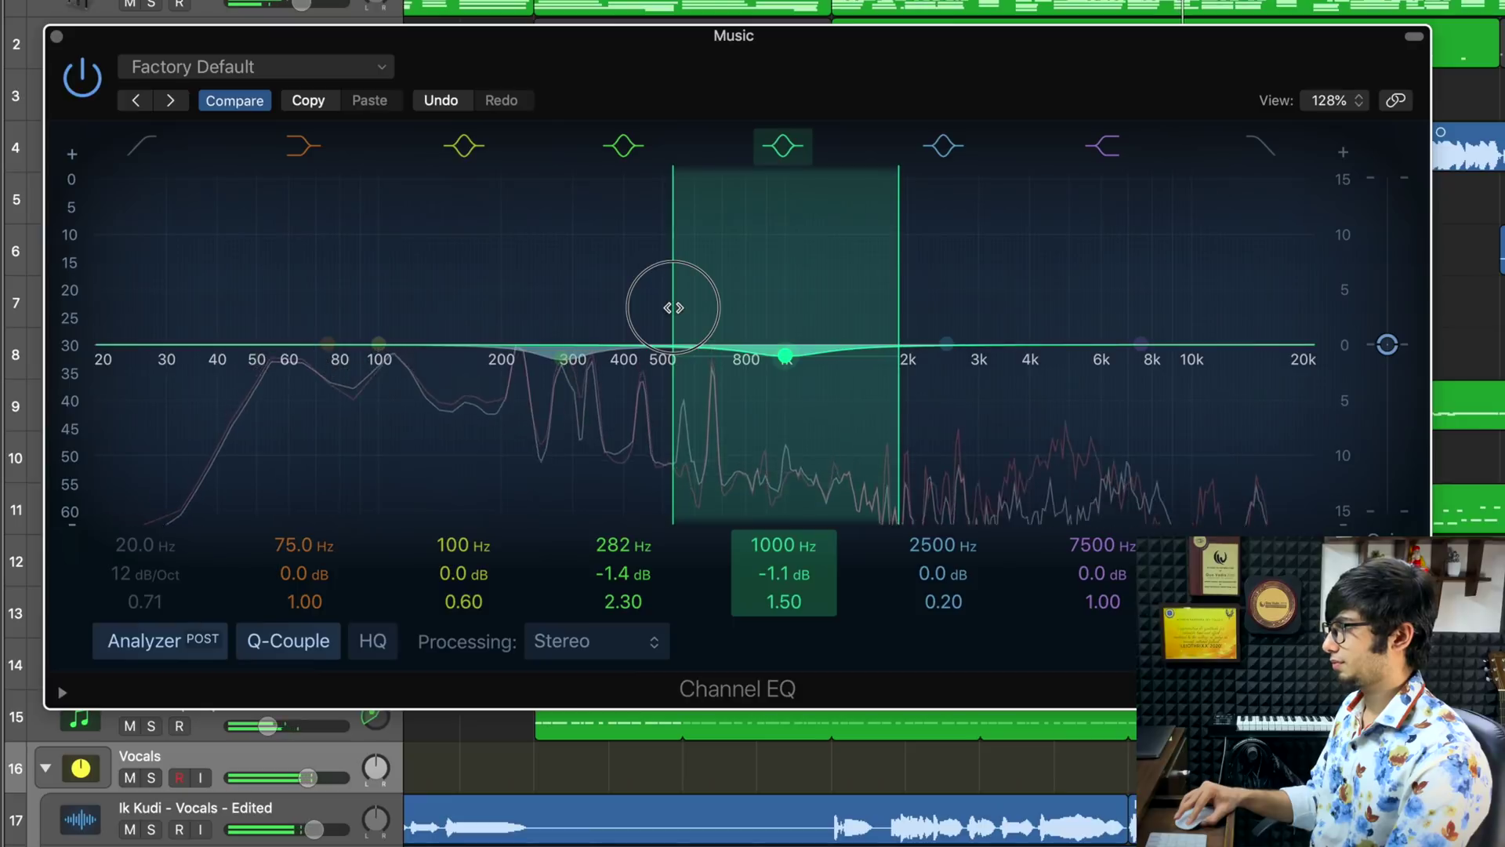
- Set the Music EQ's high shelf to -0.4 dB at 5650 Hz and mid cut to -1.1 dB at 1010 Hz, checking against bypass
left_click_drag(1127, 354, 1074, 363)
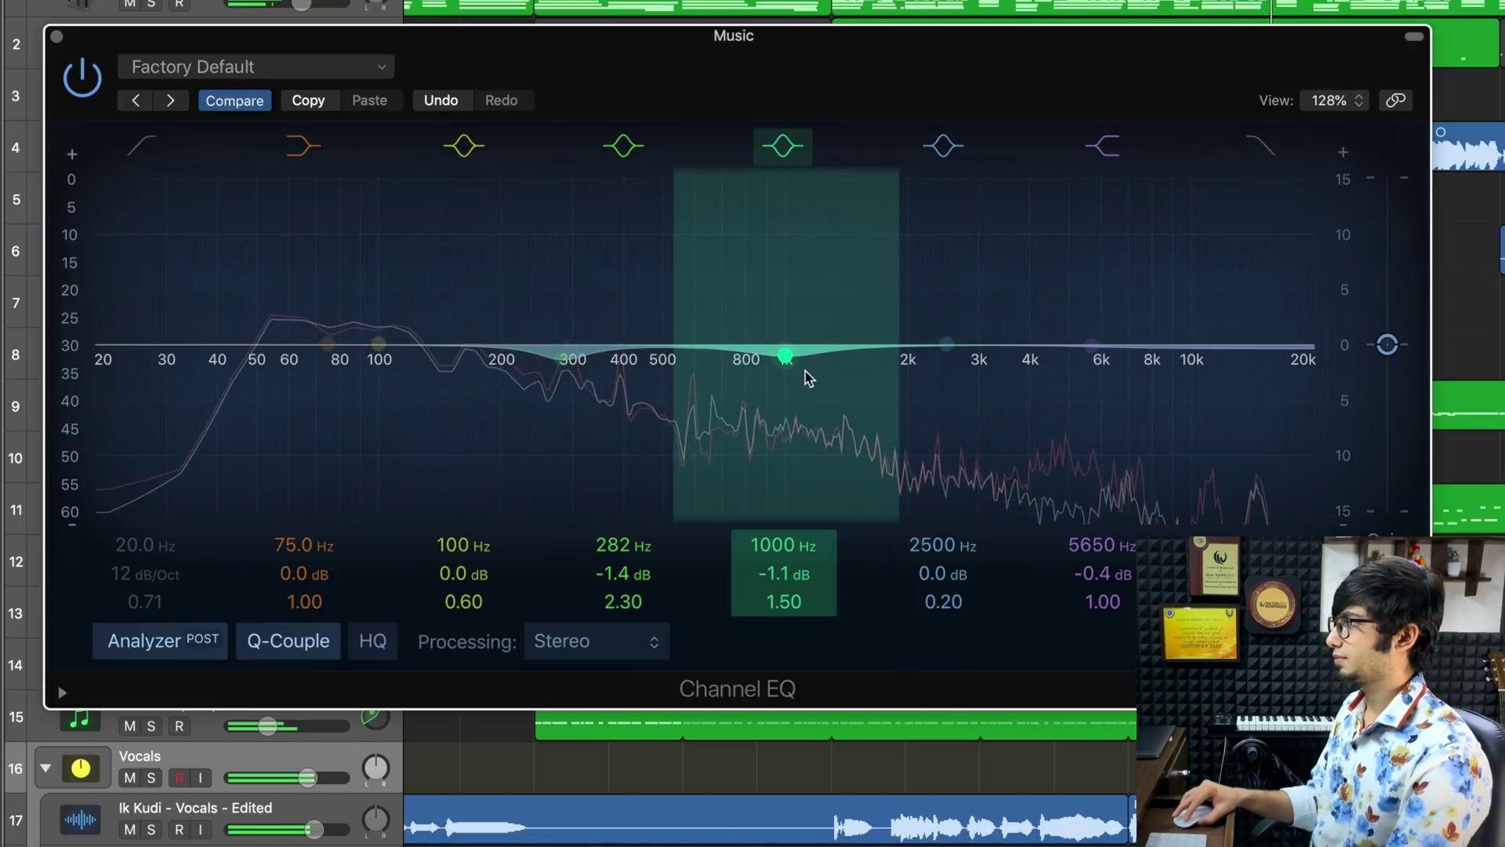
left_click_drag(806, 375, 808, 377)
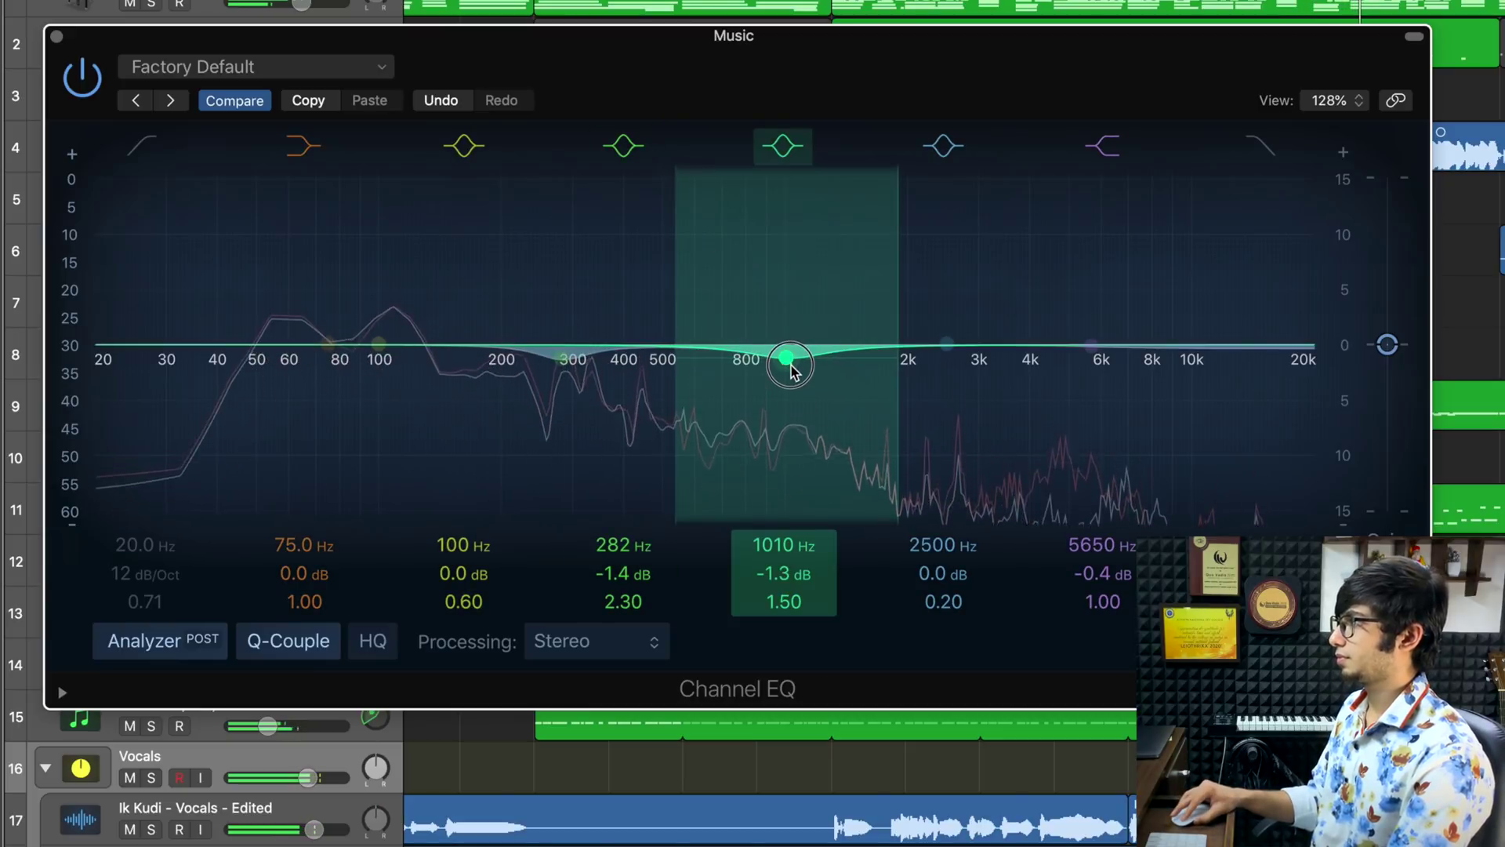
left_click(78, 81)
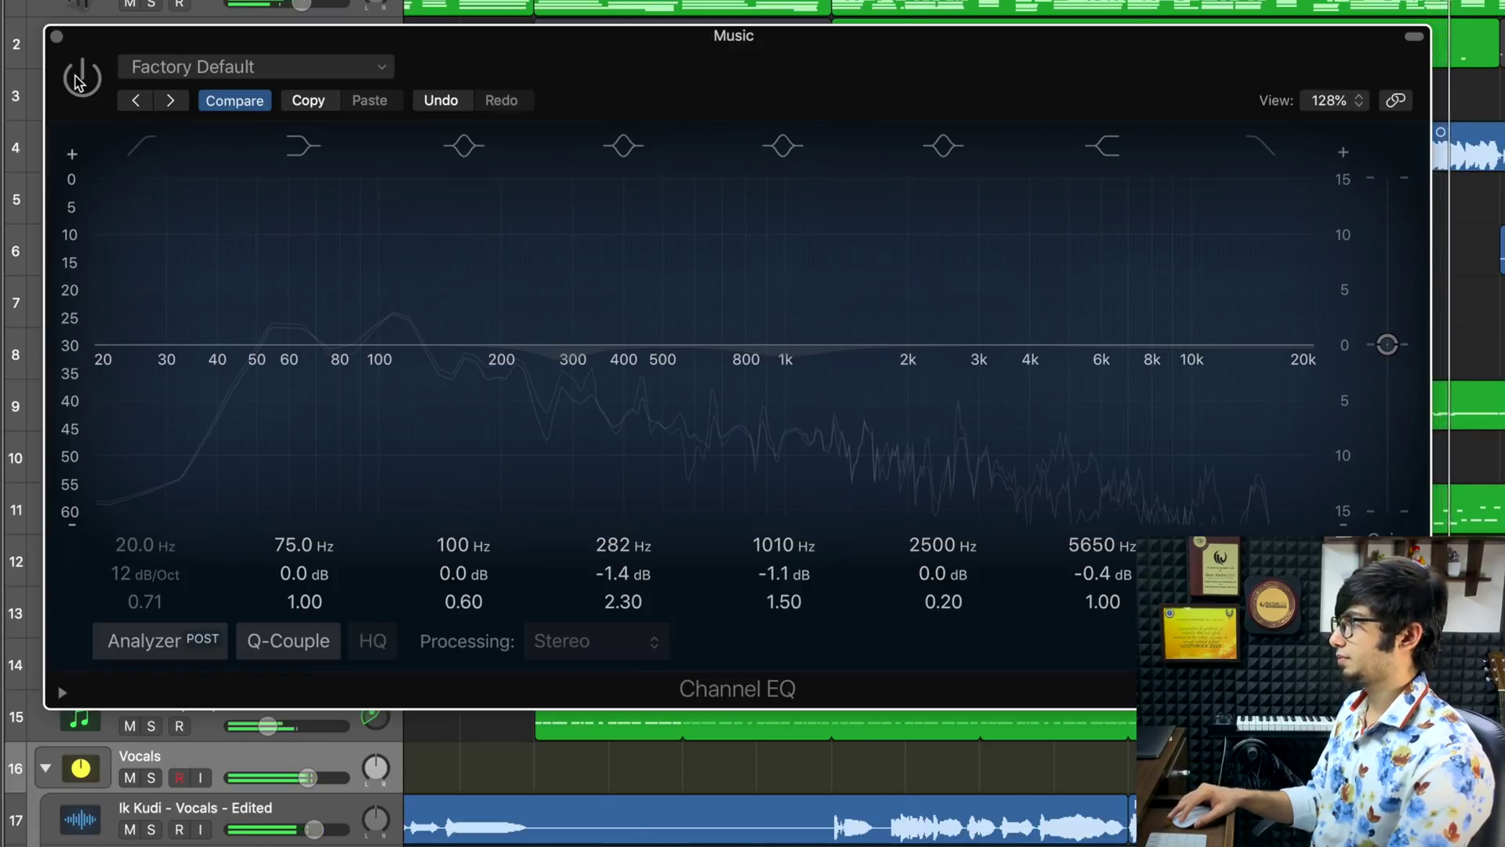
left_click(78, 81)
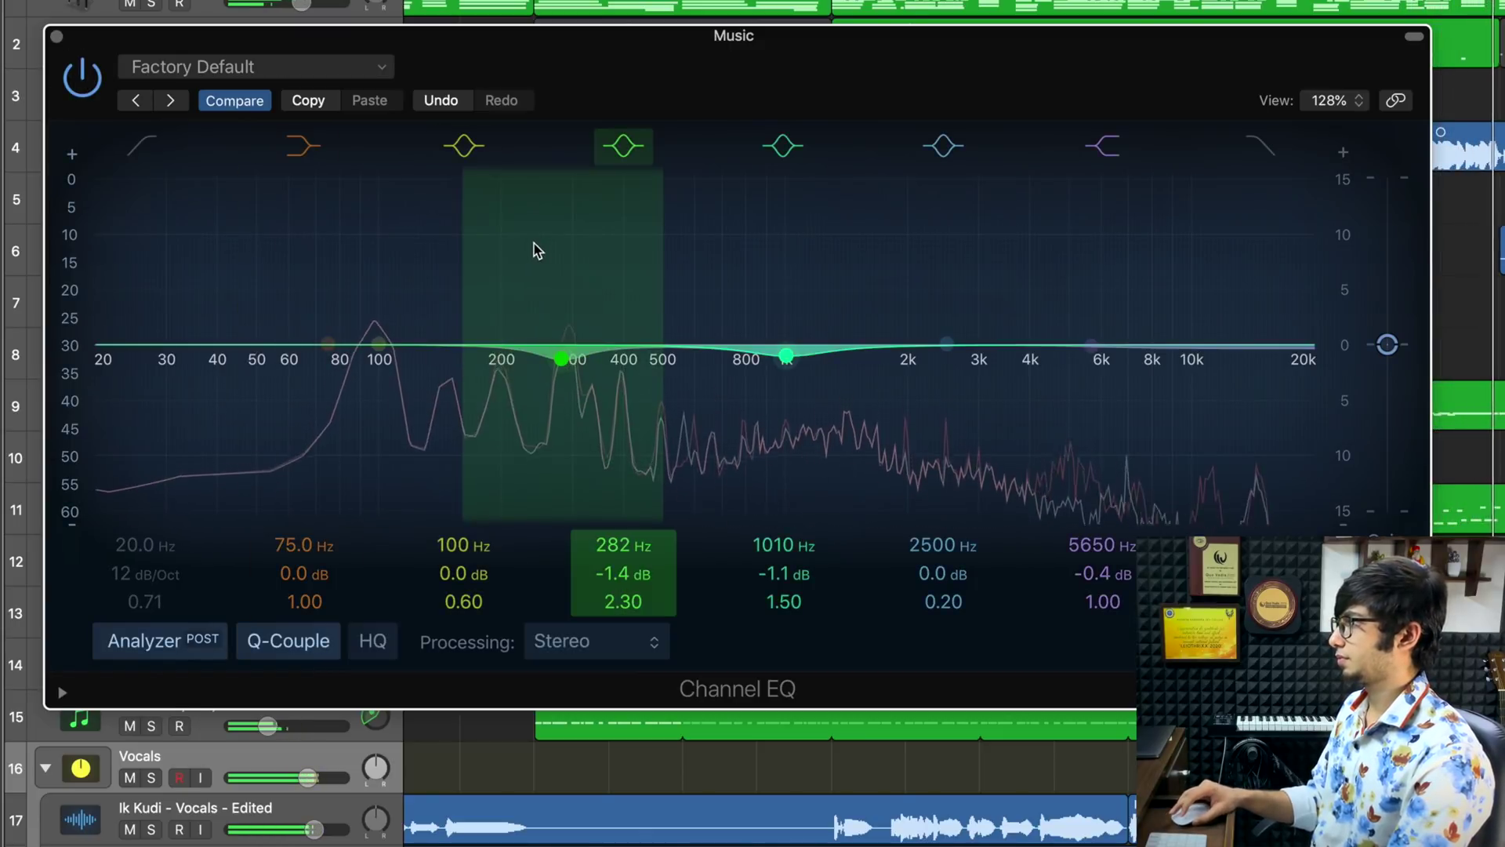